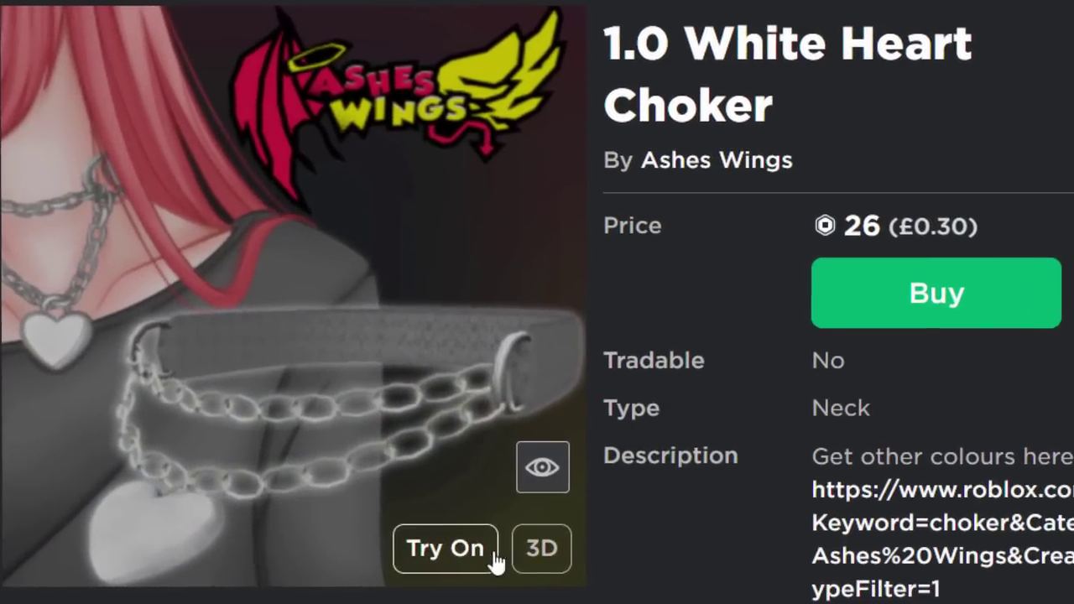
Inspect the 1.0 White Heart Choker in 3D, rotating it to examine the thumbnail image placed inside the choker
left_click(556, 563)
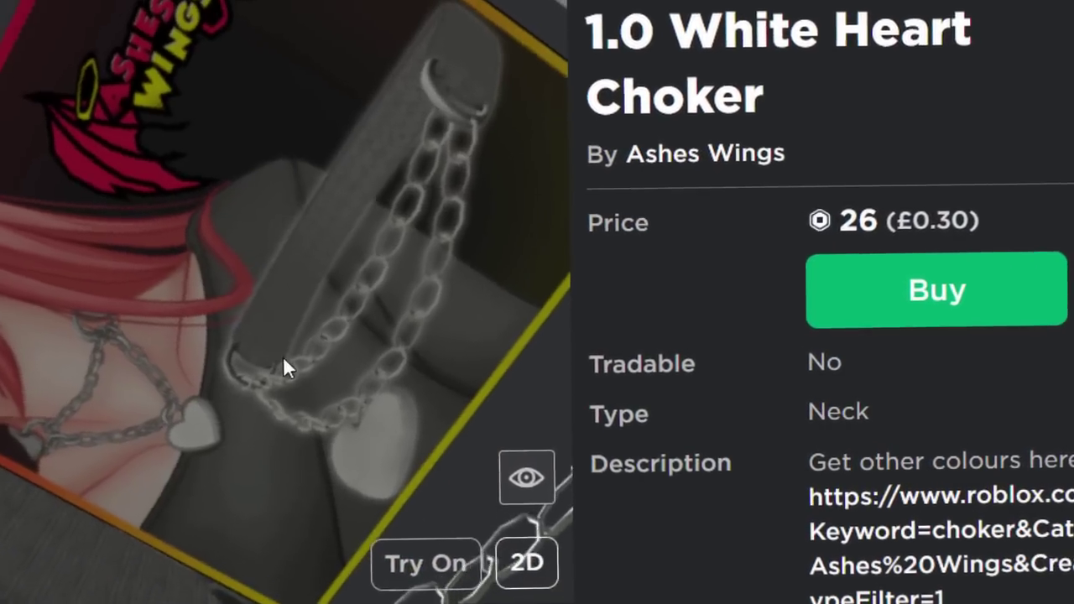
mouse_move(283, 357)
left_mouse_down()
mouse_move(298, 294)
mouse_move(288, 357)
mouse_move(276, 351)
left_mouse_up()
scroll(244, 279, "down", 5)
left_click_drag(245, 280, 183, 216)
left_click_drag(293, 264, 312, 250)
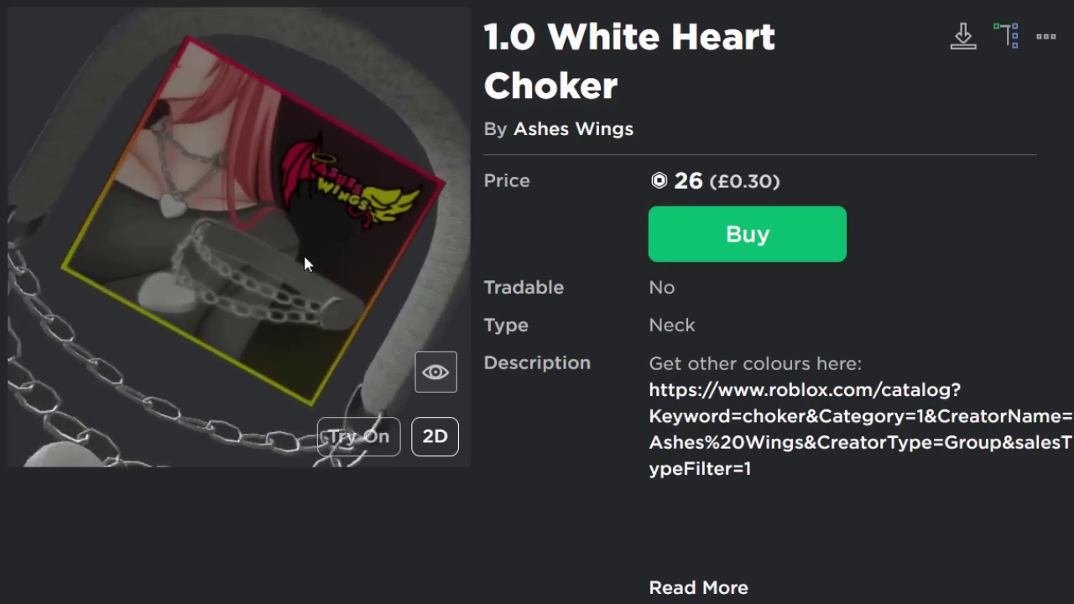
left_click_drag(355, 299, 244, 282)
scroll(208, 246, "down", 3)
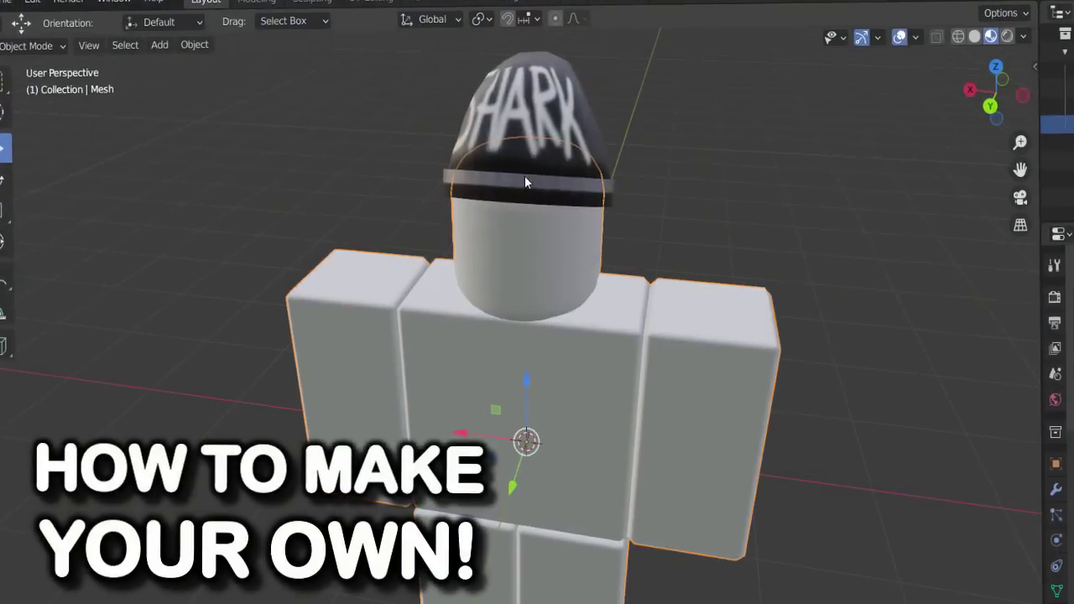
In Blender, select the SHARK beanie on the character model's head
left_click(524, 176)
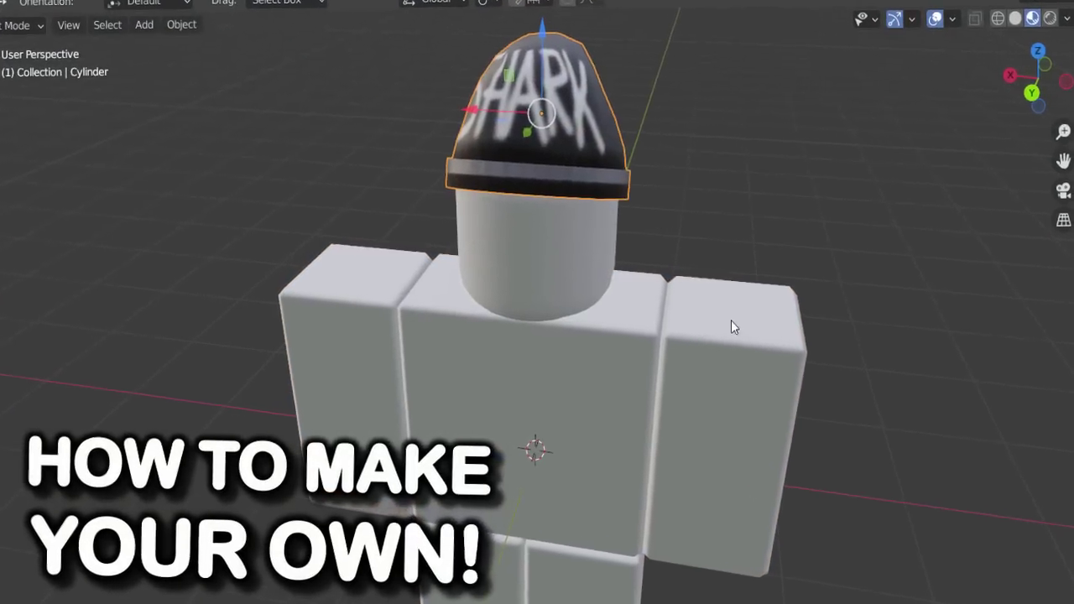
middle_click_drag(601, 265, 638, 267)
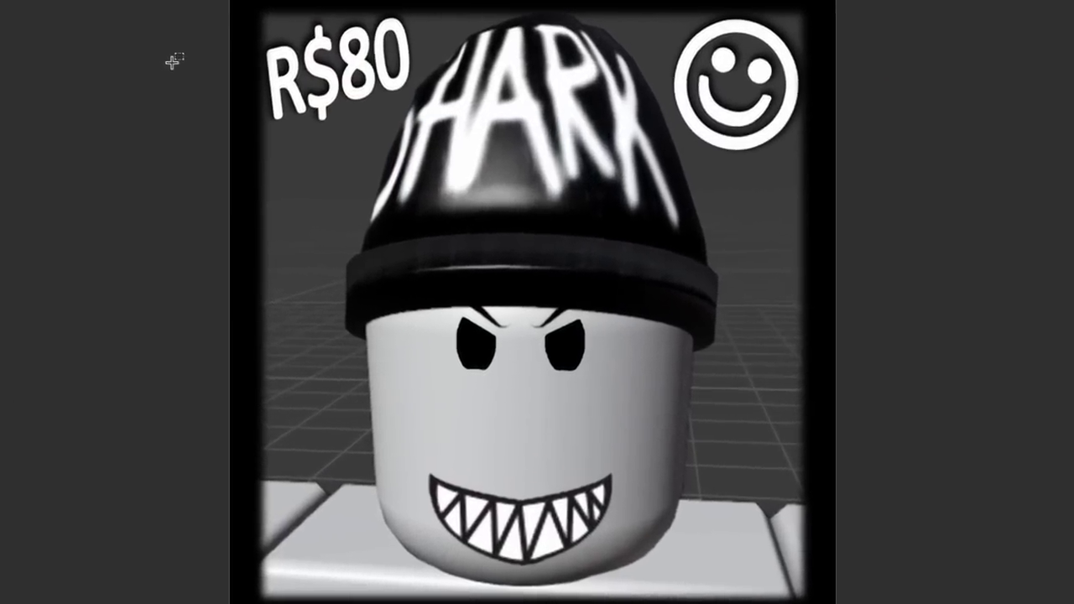
left_click_drag(261, 111, 365, 26)
left_click(768, 137)
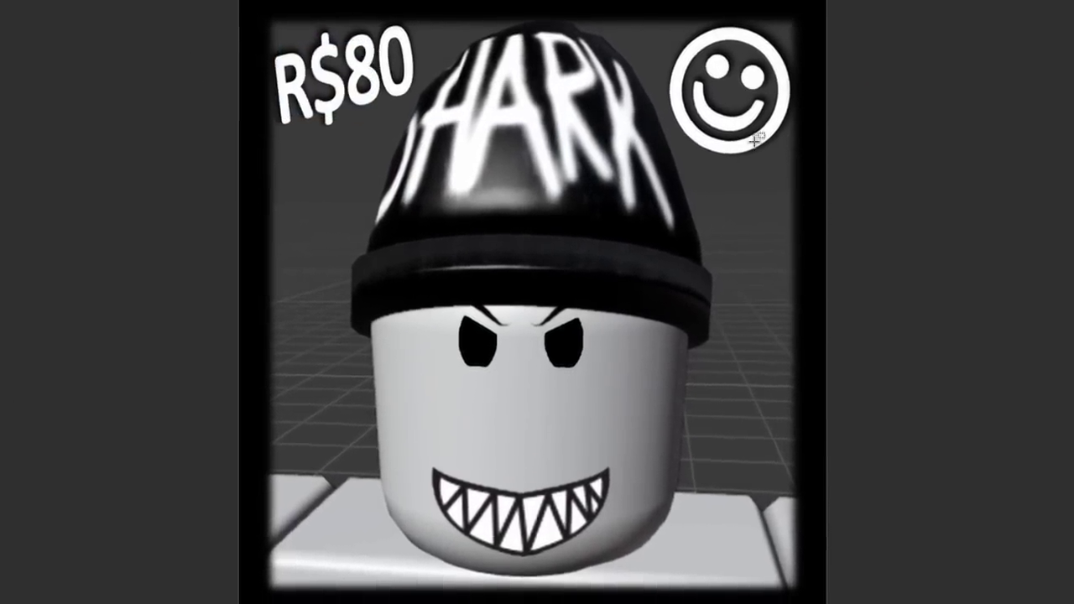
left_click_drag(780, 163, 754, 103)
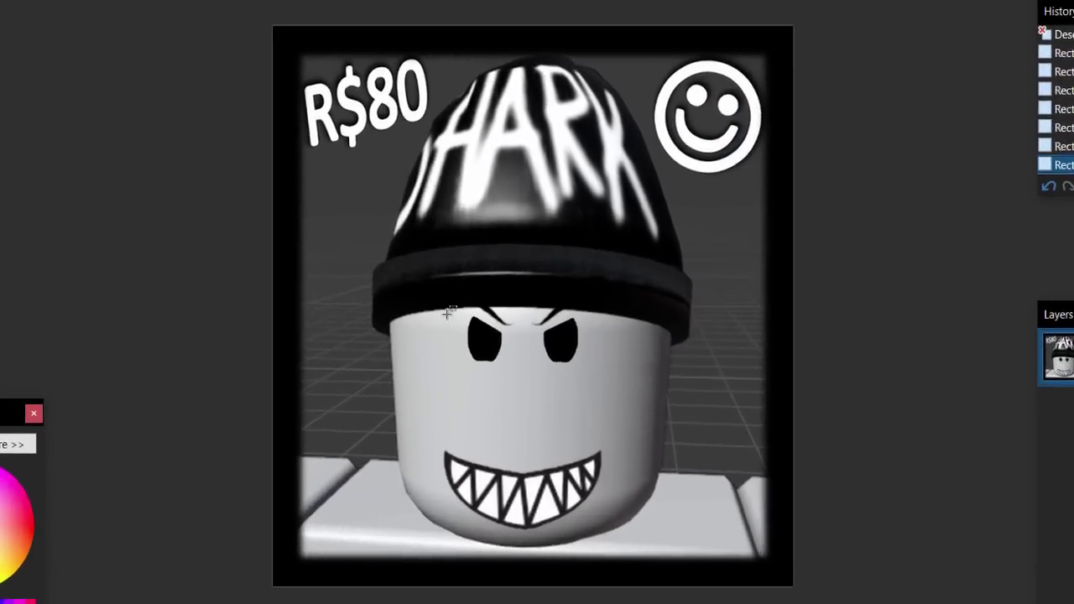
left_click_drag(419, 296, 595, 491)
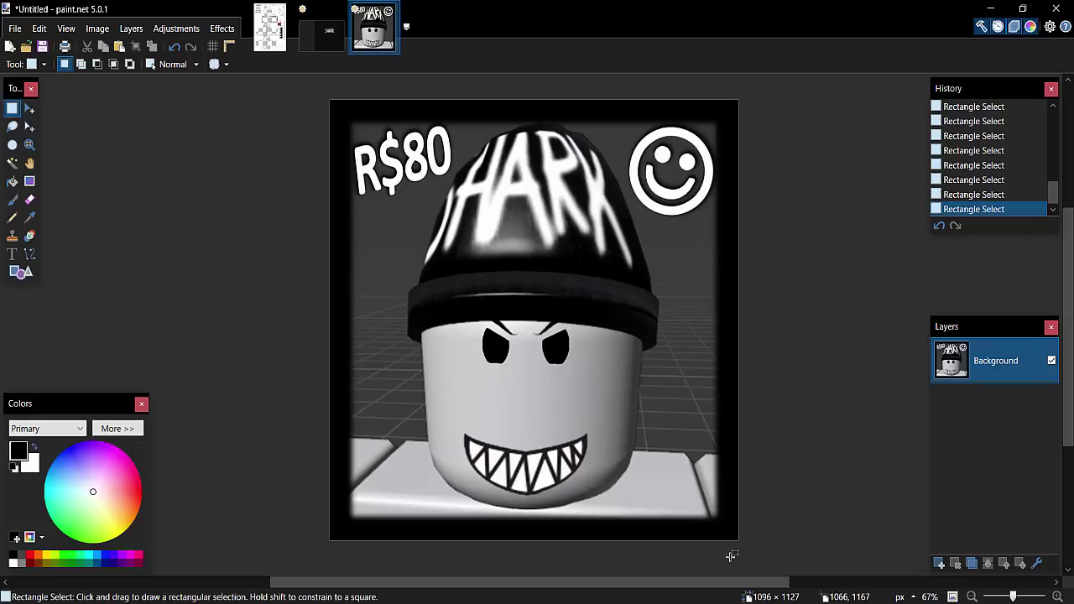
left_click_drag(732, 541, 353, 117)
left_click(353, 117)
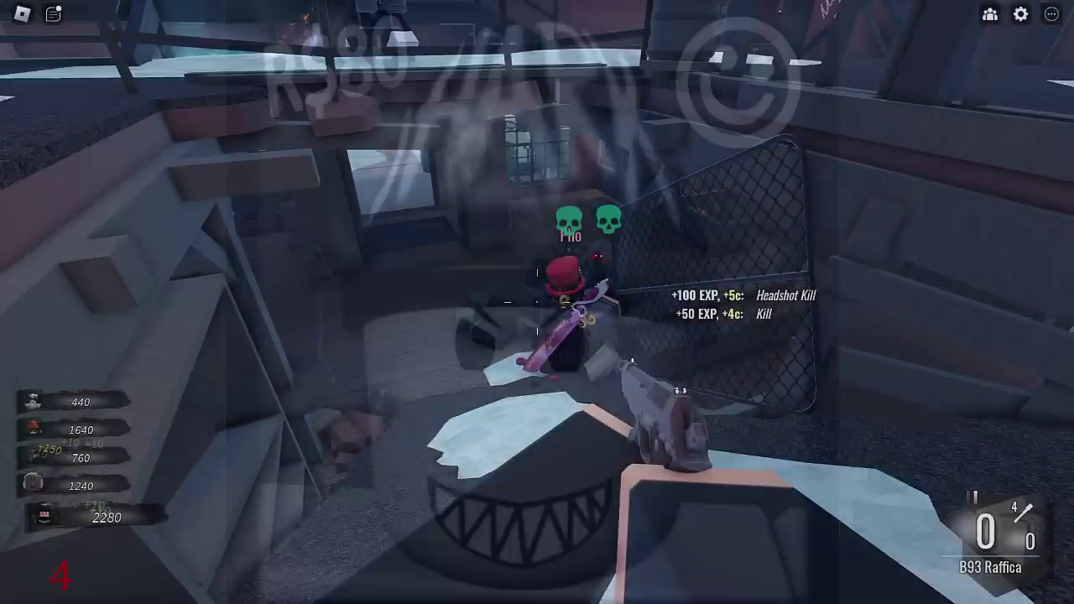
key("2")
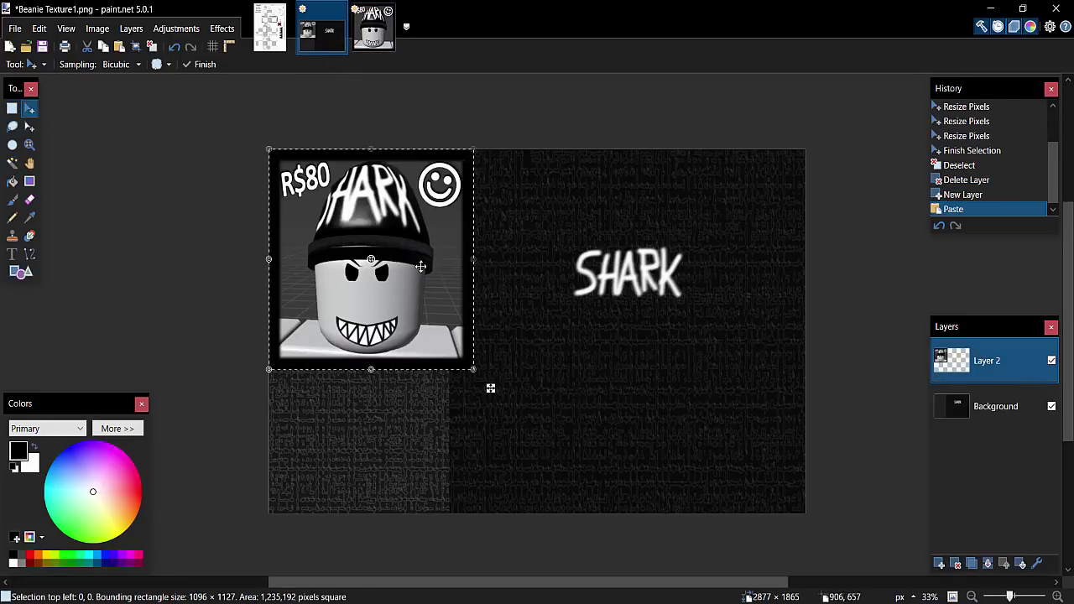
Move the pasted thumbnail into the lower-right corner of the Beanie Texture1.png canvas and save the image with 32-bit depth
left_click_drag(370, 246, 706, 395)
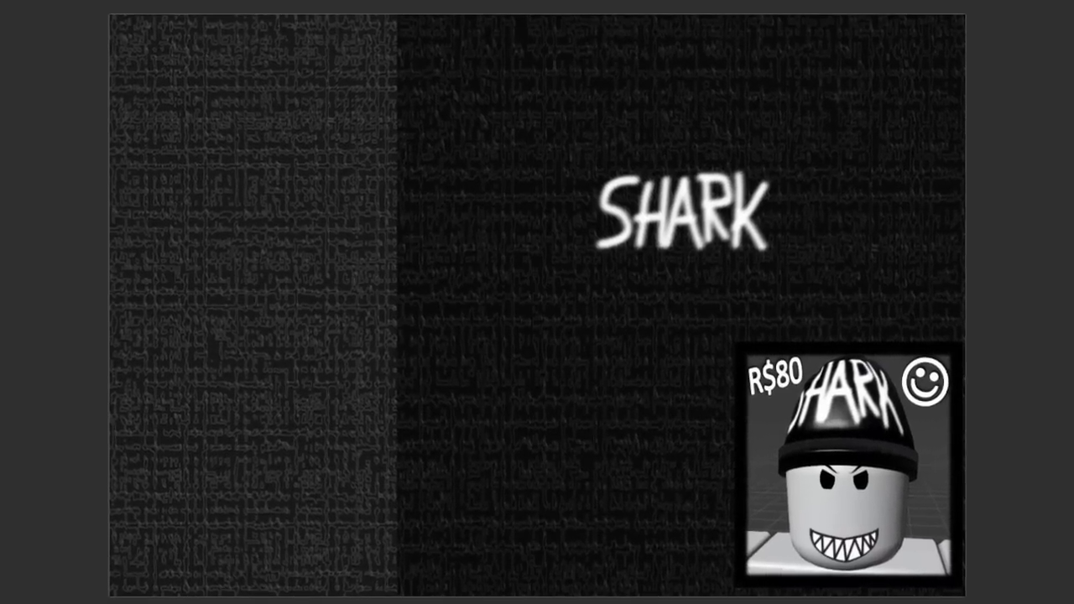
key("ctrl+s")
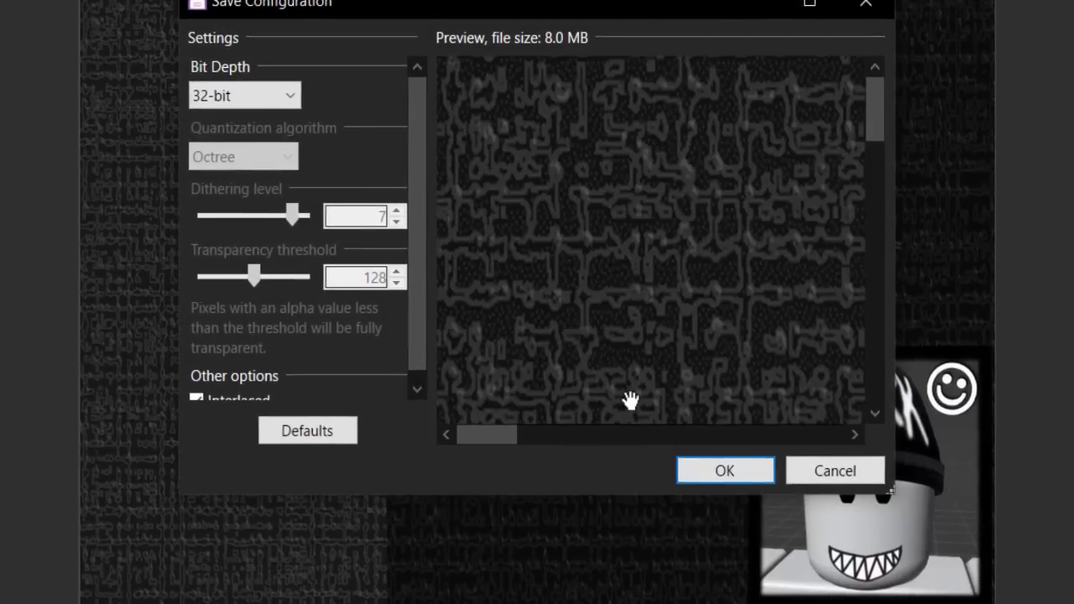
left_click(725, 471)
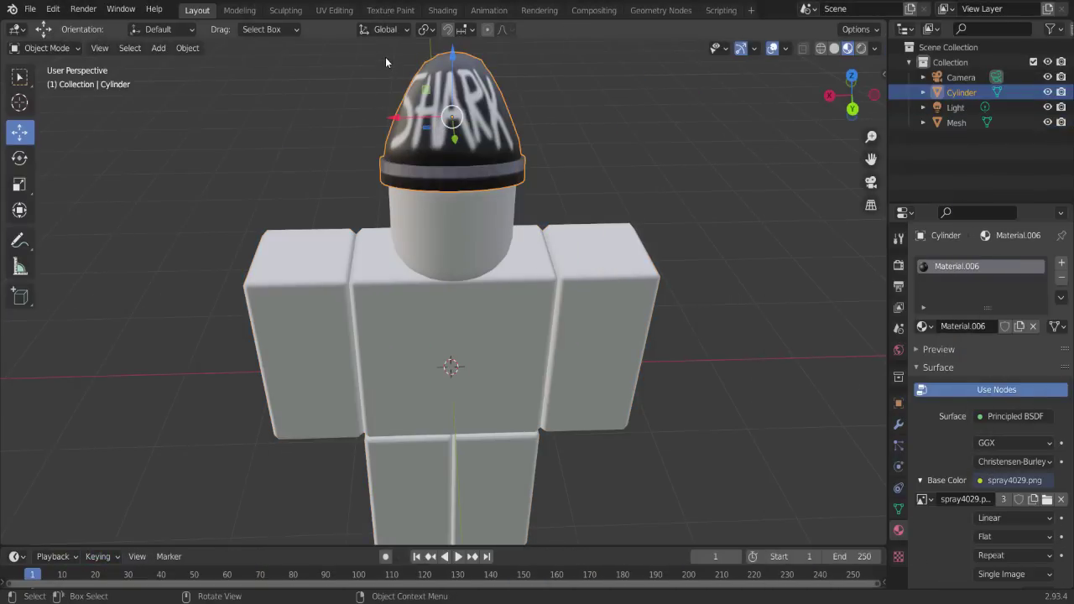
In Blender, load Beanie Texture1.png as the Base Color image of the beanie's material
left_click(391, 11)
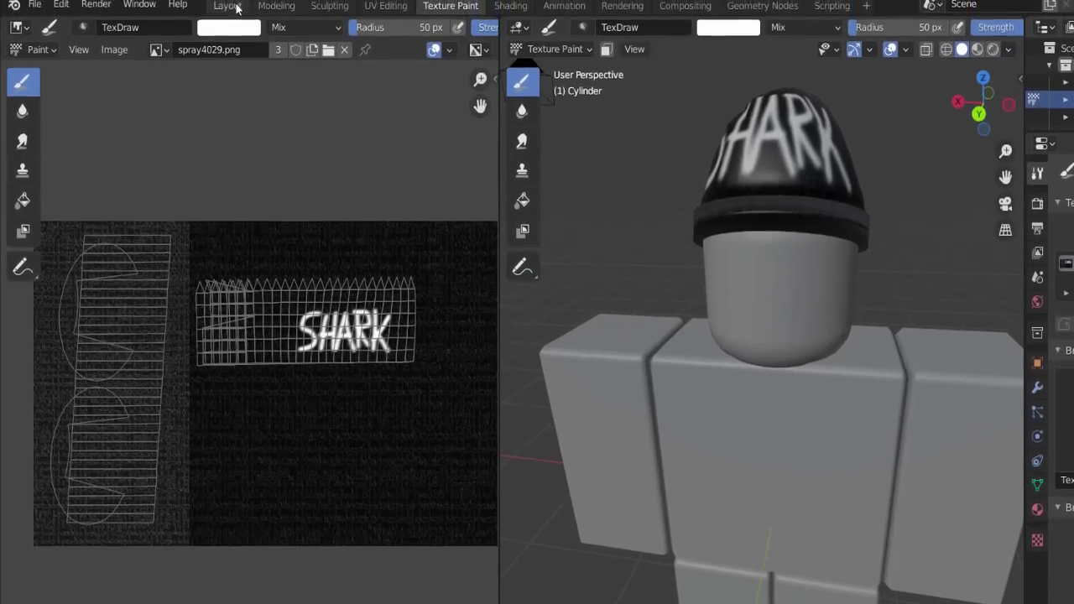
left_click(235, 6)
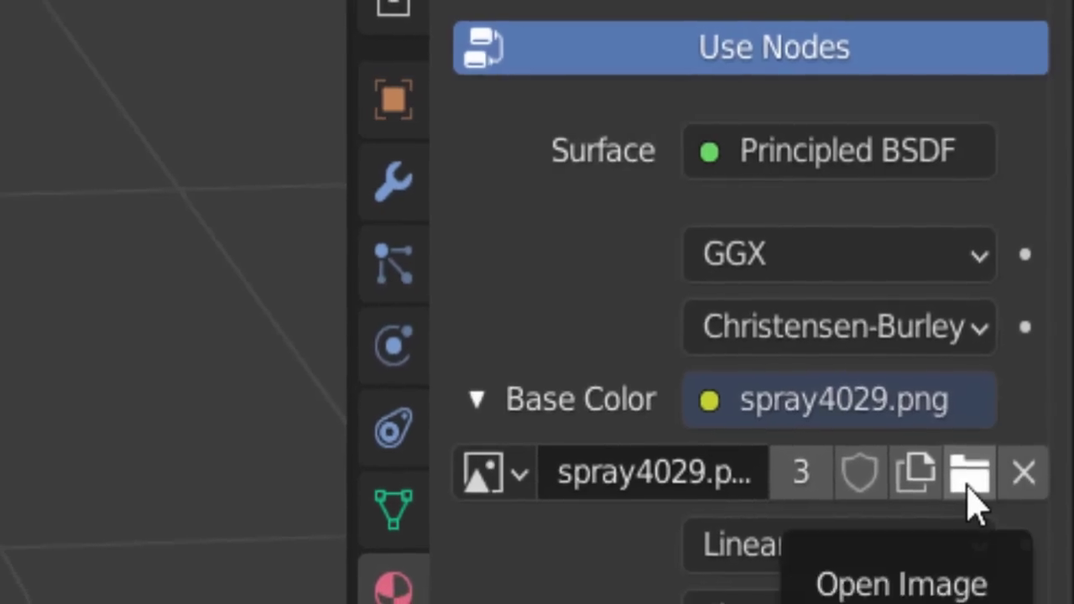
left_click(1047, 501)
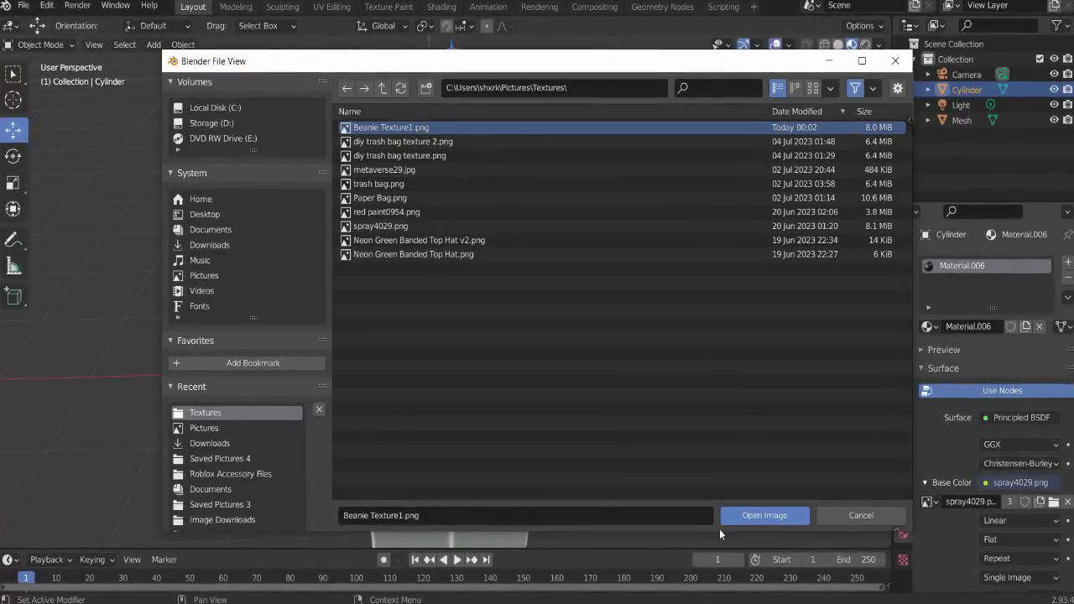
left_click(729, 514)
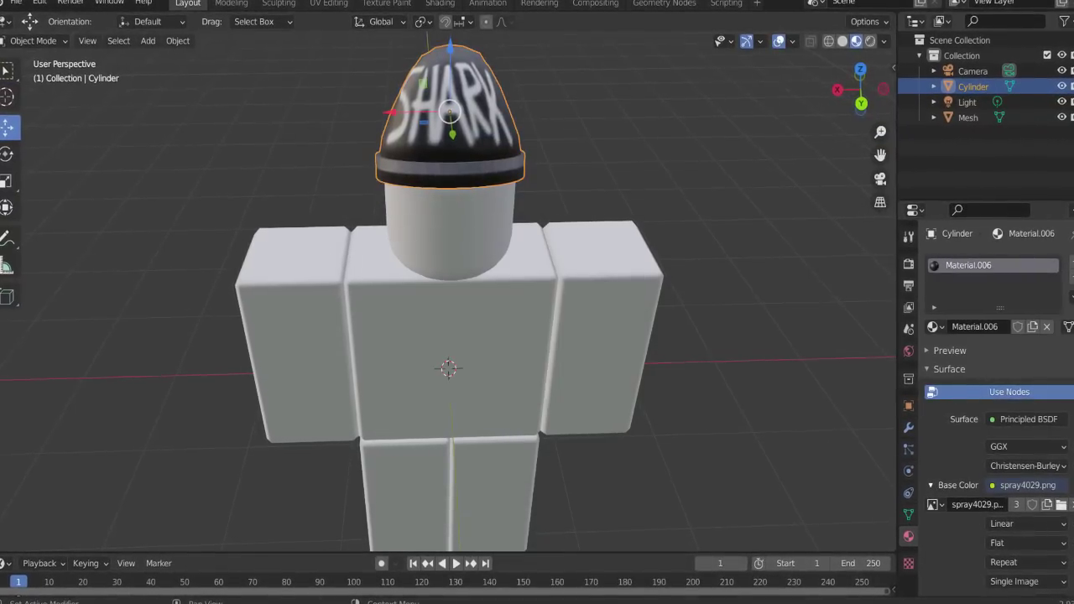
Check in the Texture Paint workspace how the thumbnail sits on the beanie texture relative to its UV layout
left_click(993, 486)
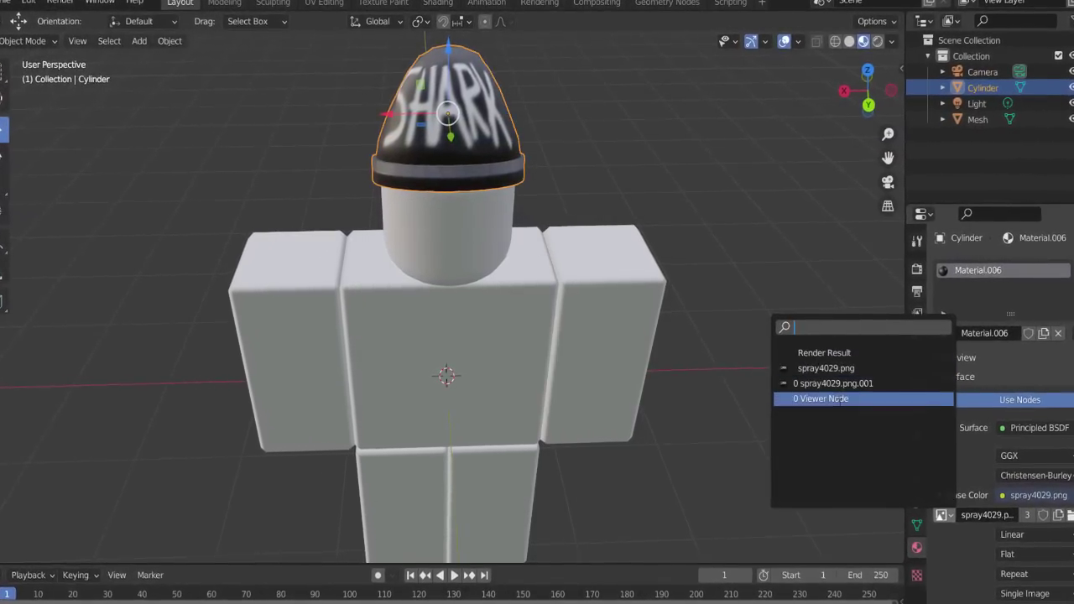
left_click(699, 197)
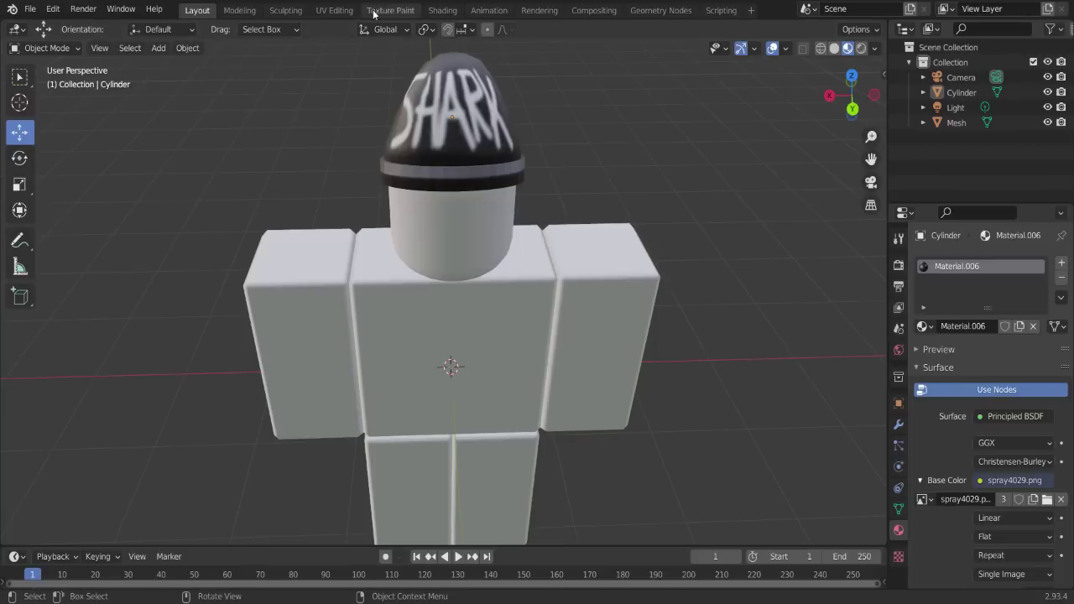
left_click(376, 11)
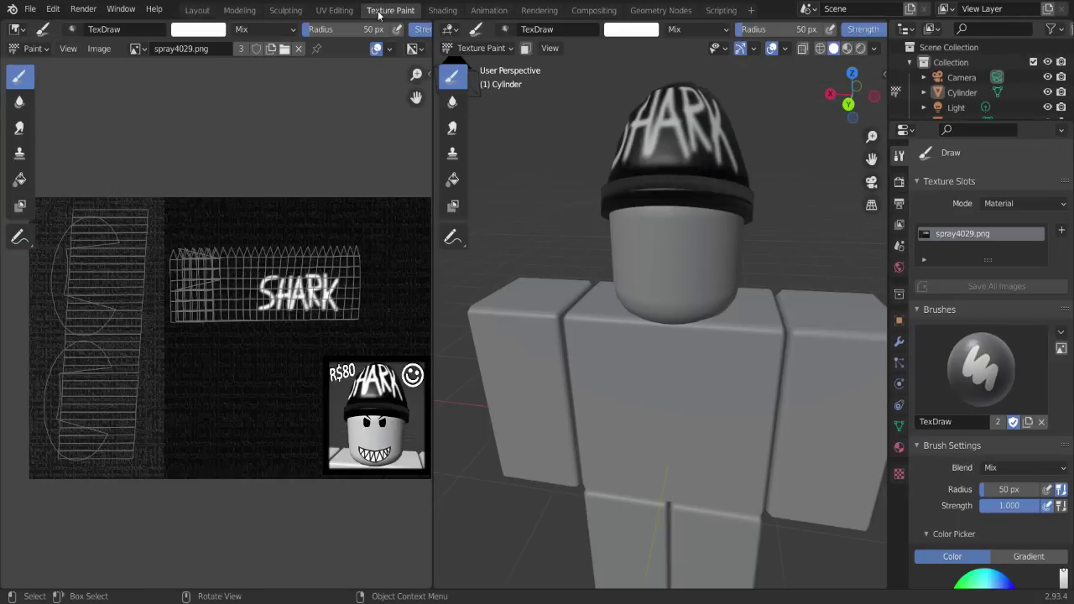
middle_click_drag(349, 204, 324, 195)
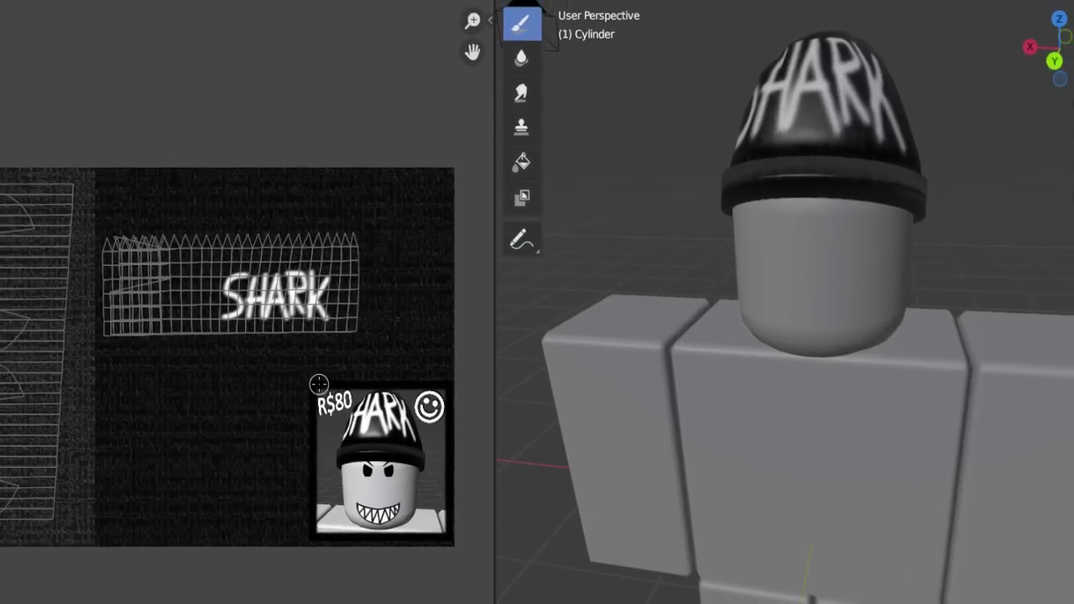
left_click(196, 11)
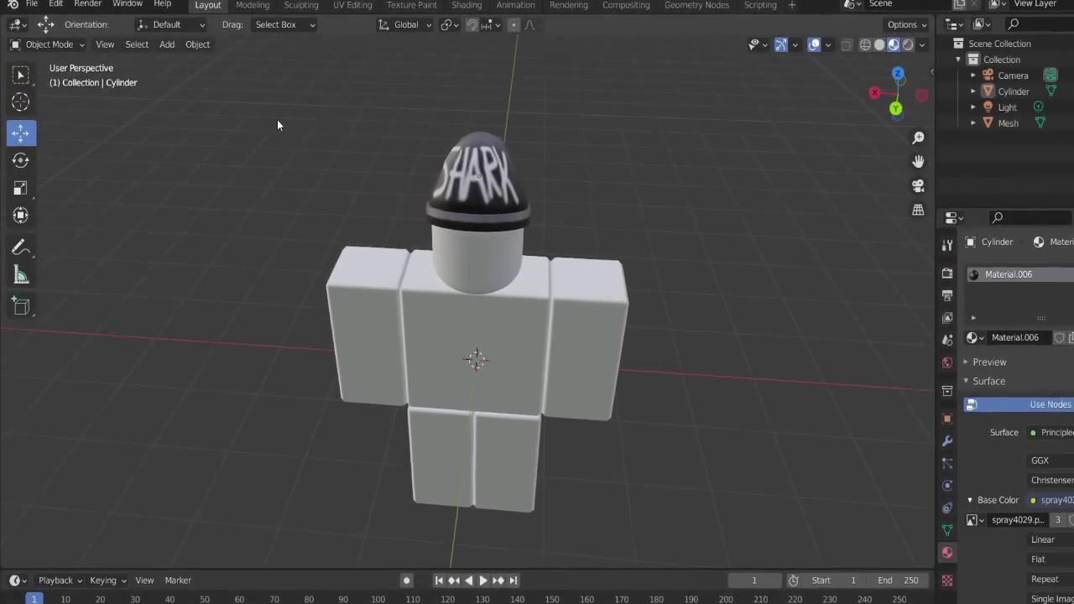
Add a plane mesh and move it up along the Z axis above the beanie
left_click(171, 47)
mouse_move(194, 62)
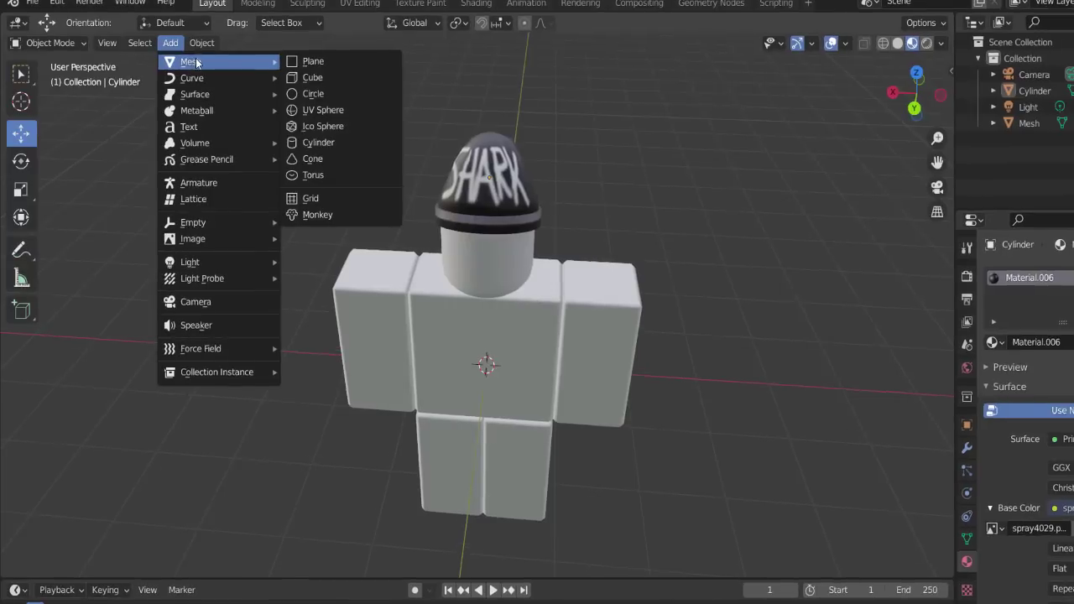
left_click(331, 64)
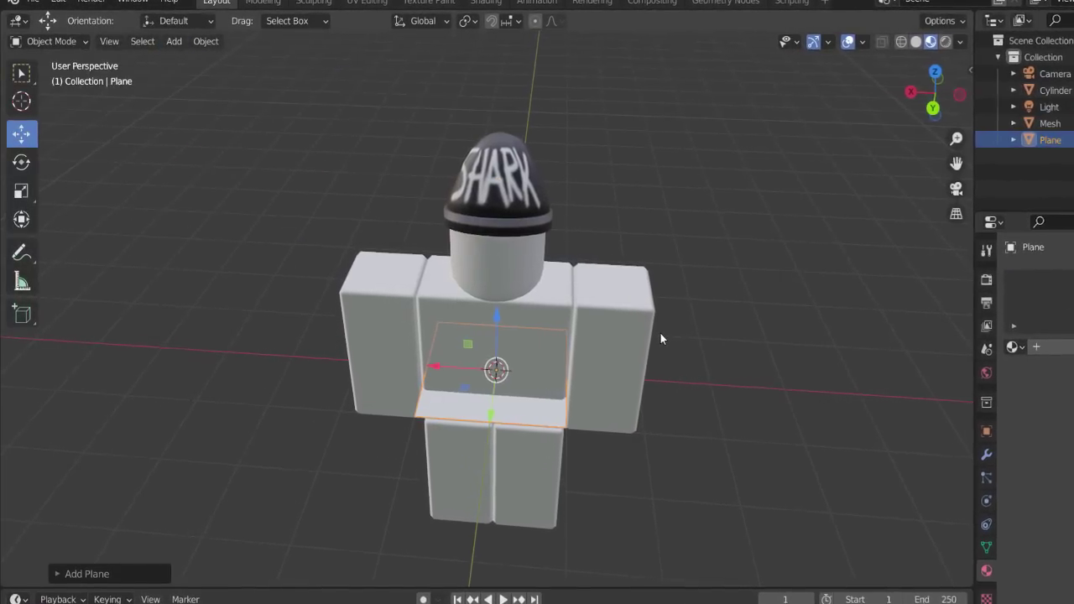
middle_click_drag(672, 327, 503, 350)
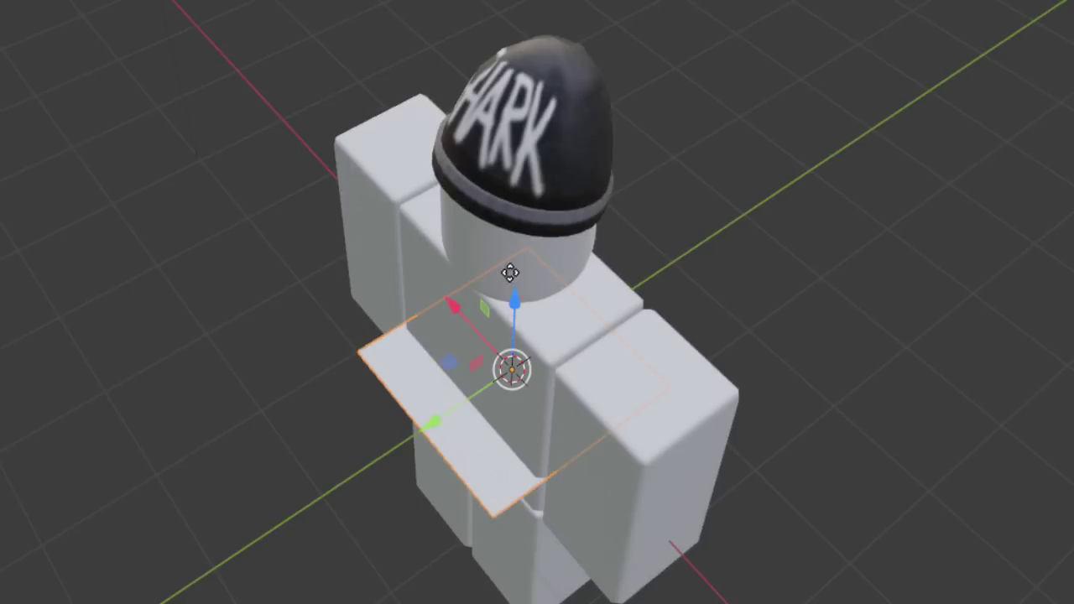
left_click_drag(511, 282, 521, 7)
Scale the plane down so that it is narrower than the beanie
middle_click_drag(688, 172, 312, 191)
scroll(652, 239, "up", 1)
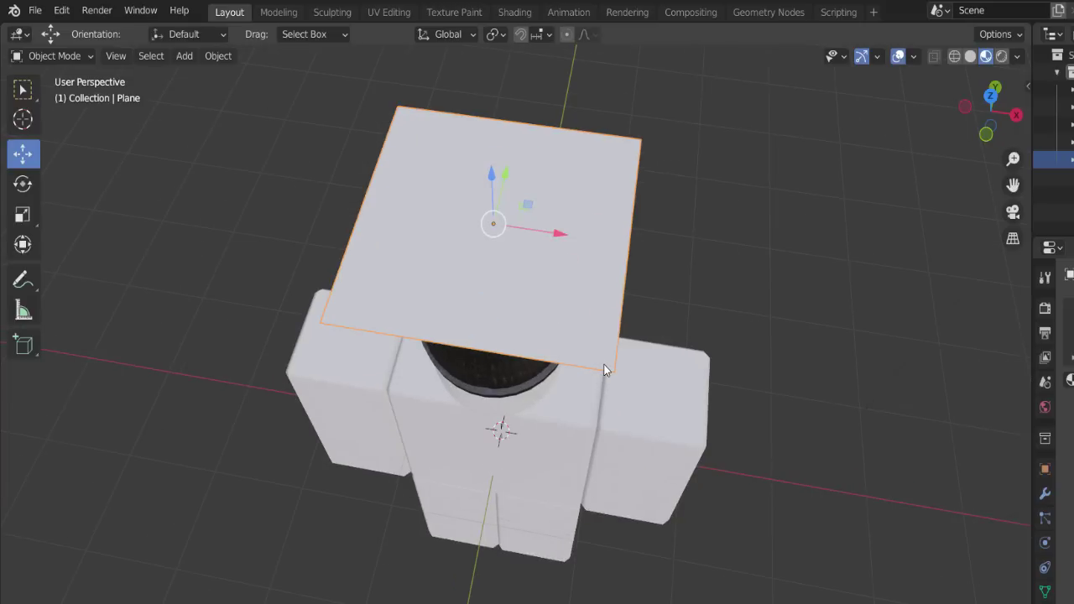
key("s")
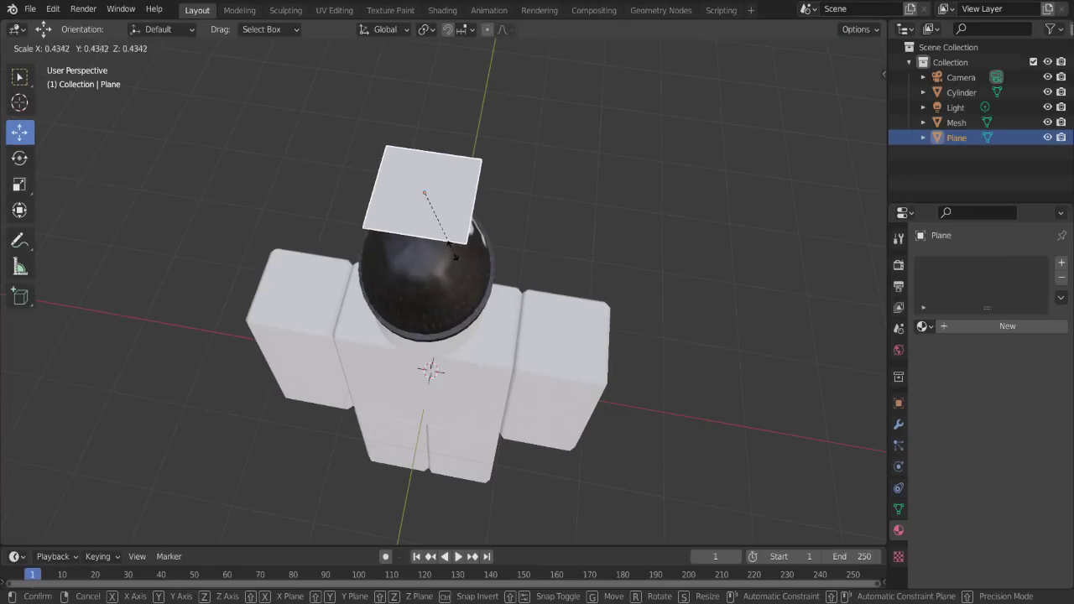
Delete the character body mesh, keeping only the beanie and the plane
middle_click_drag(371, 316, 509, 339)
left_click(509, 341)
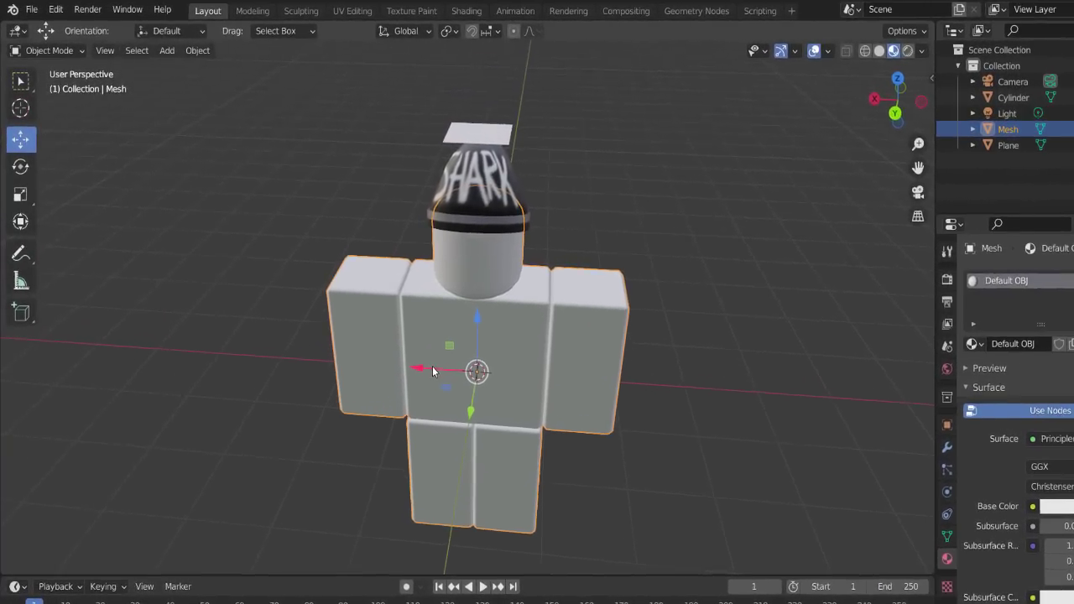
key("Delete")
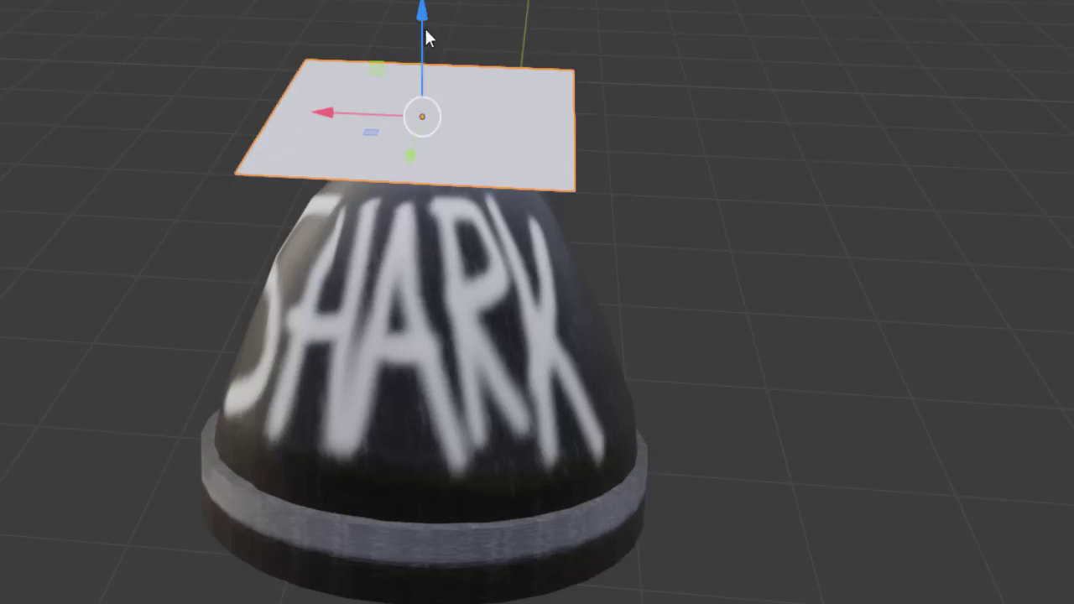
Lower the plane along the Z axis to the underside of the beanie
left_click_drag(424, 38, 418, 472)
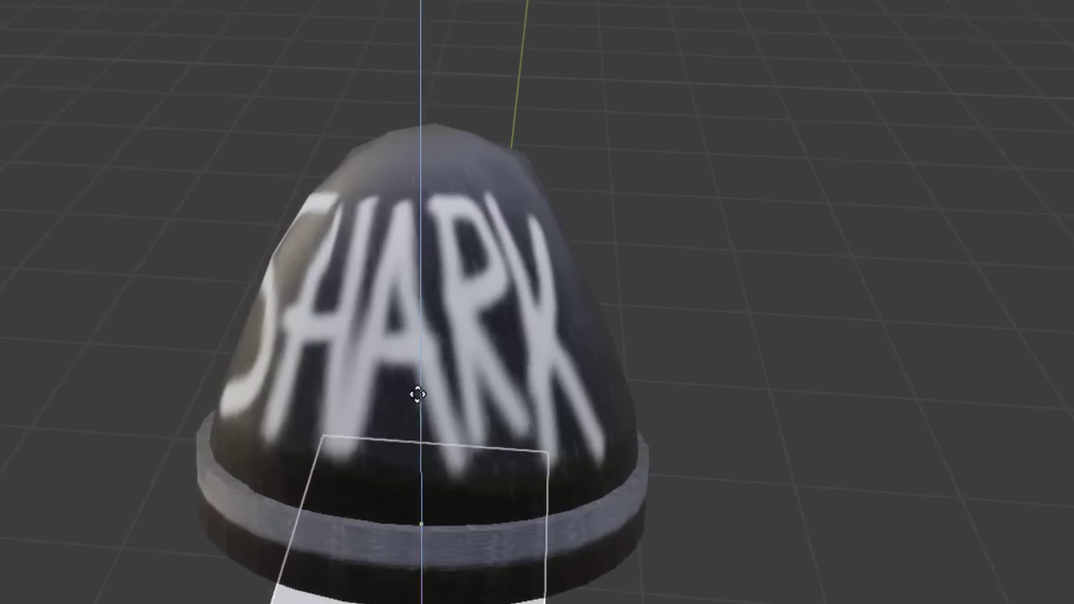
middle_click_drag(560, 365, 424, 266)
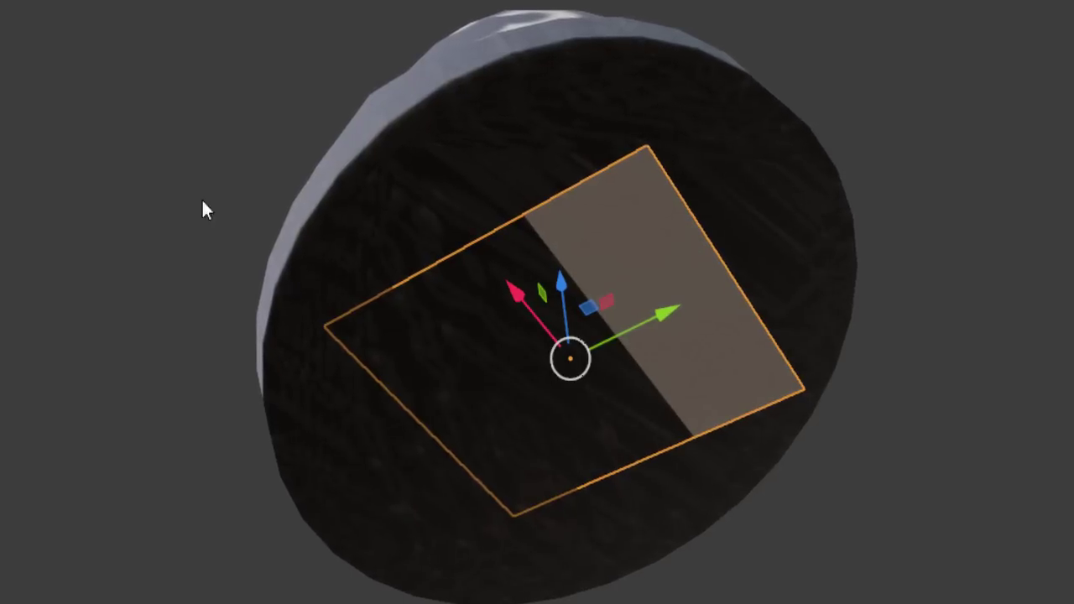
Rotate the plane about the X axis to line it up with the beanie's slanted underside
left_click_drag(658, 319, 623, 287)
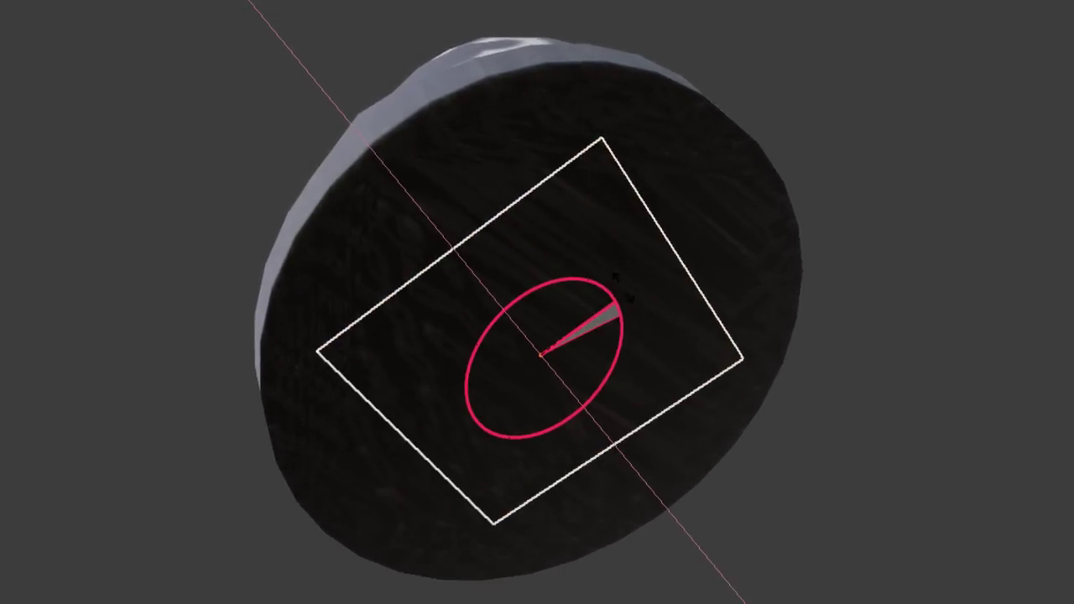
middle_click_drag(646, 314, 638, 386)
left_click_drag(545, 337, 546, 349)
left_click(547, 351)
scroll(591, 375, "up", 1)
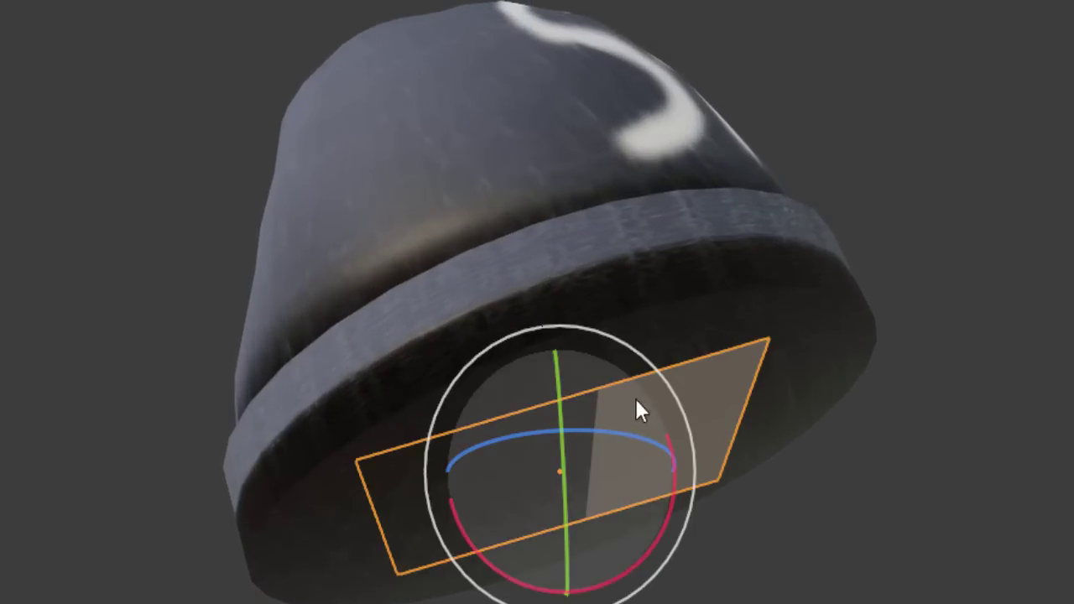
mouse_move(662, 429)
left_mouse_down()
mouse_move(652, 432)
mouse_move(657, 418)
left_mouse_up()
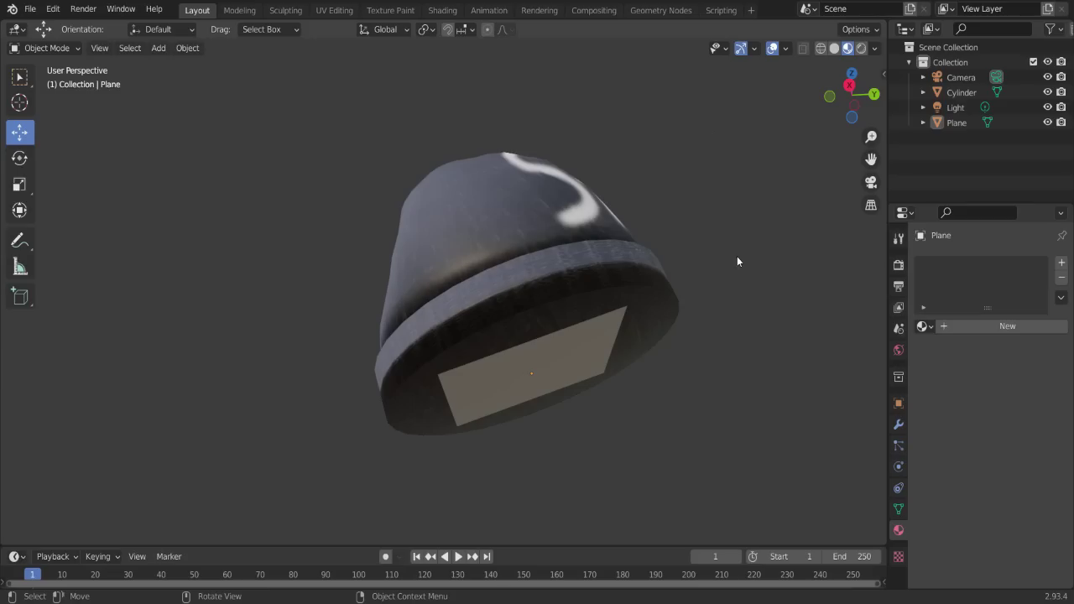
Raise the plane slightly along the Z axis so that it sits just inside the beanie's underside
middle_click_drag(737, 256, 507, 363)
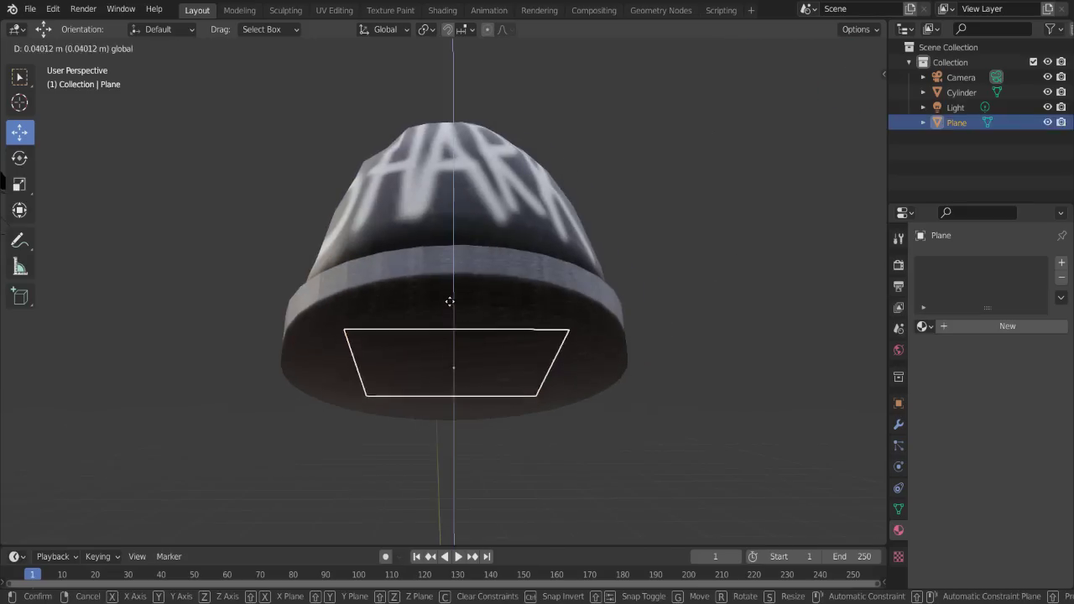
left_click(758, 239)
scroll(599, 287, "up", 10)
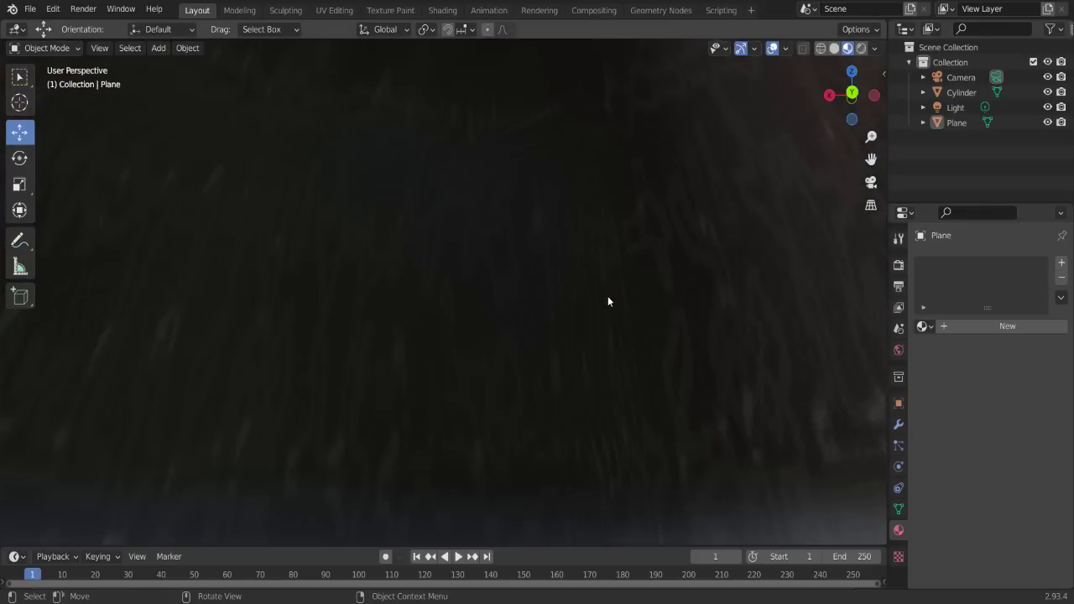
middle_click_drag(607, 299, 697, 400)
scroll(668, 360, "down", 13)
middle_click_drag(645, 454, 568, 383)
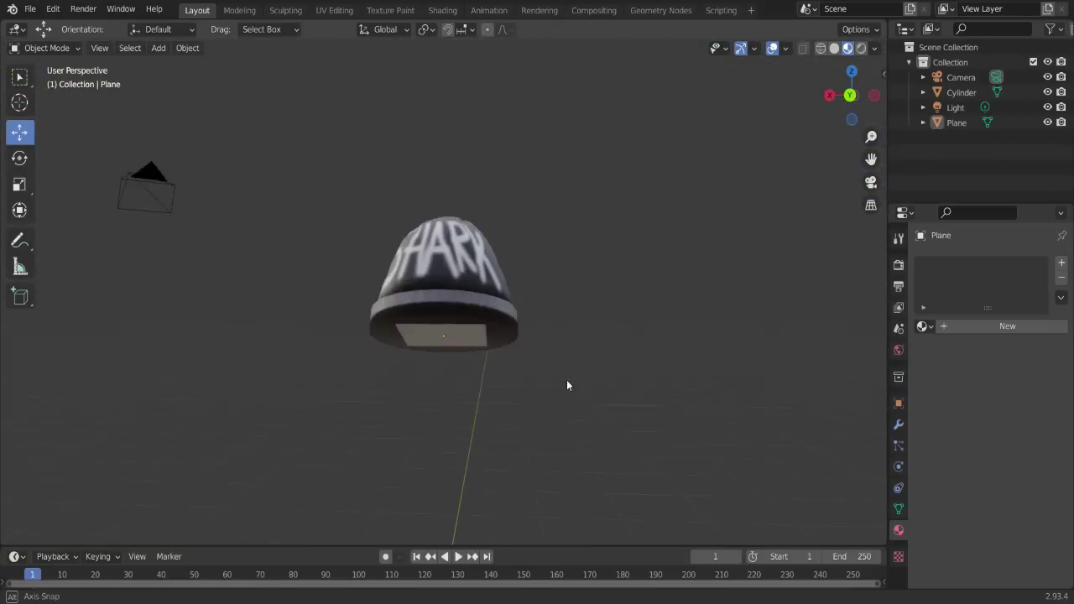
Give the plane a new material with an Image Texture base color using spray4029.png
scroll(487, 352, "up", 1)
scroll(505, 409, "up", 6)
middle_click_drag(505, 409, 523, 292)
middle_click_drag(512, 329, 528, 300)
left_click(528, 299)
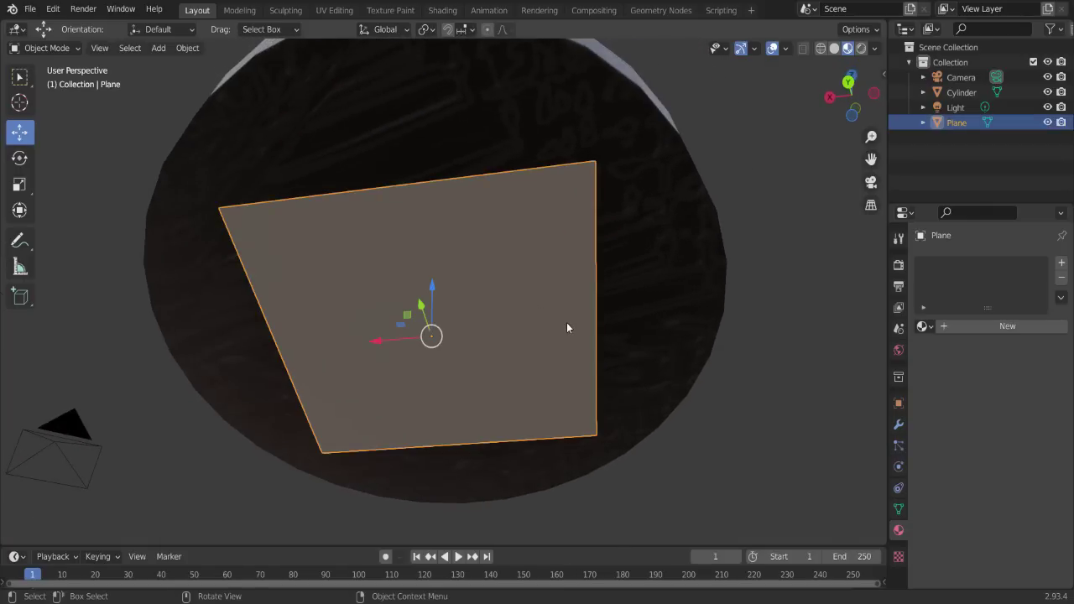
left_click(983, 326)
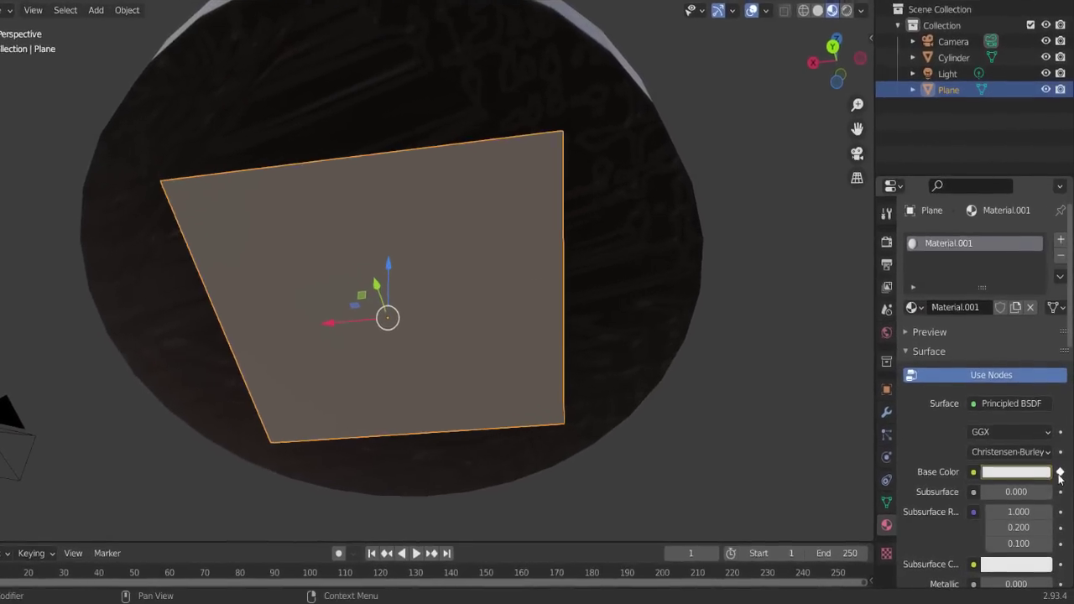
left_click(1060, 473)
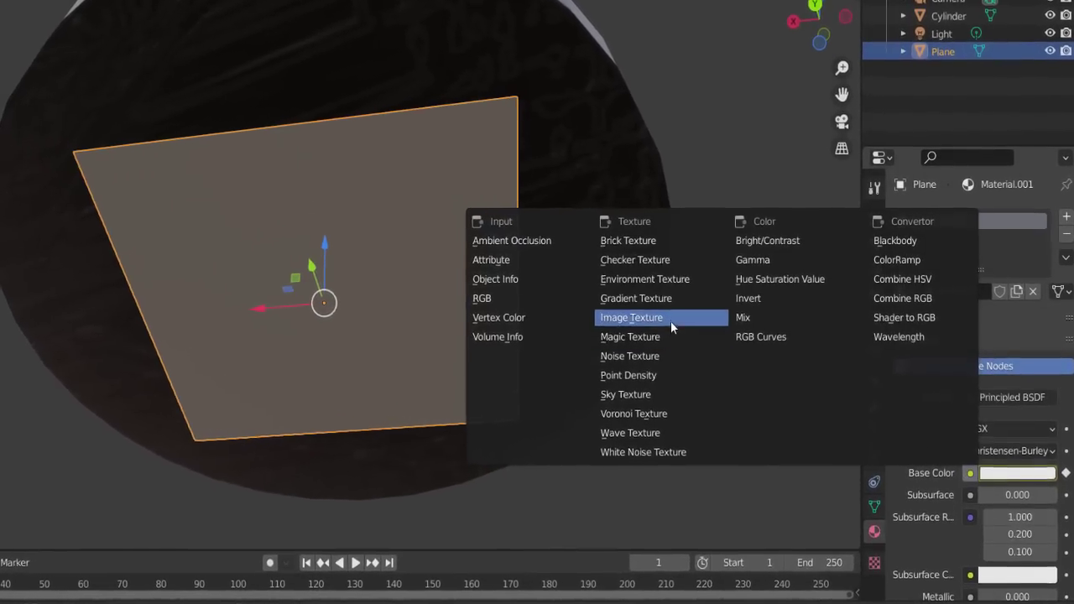
left_click(668, 321)
left_click(902, 492)
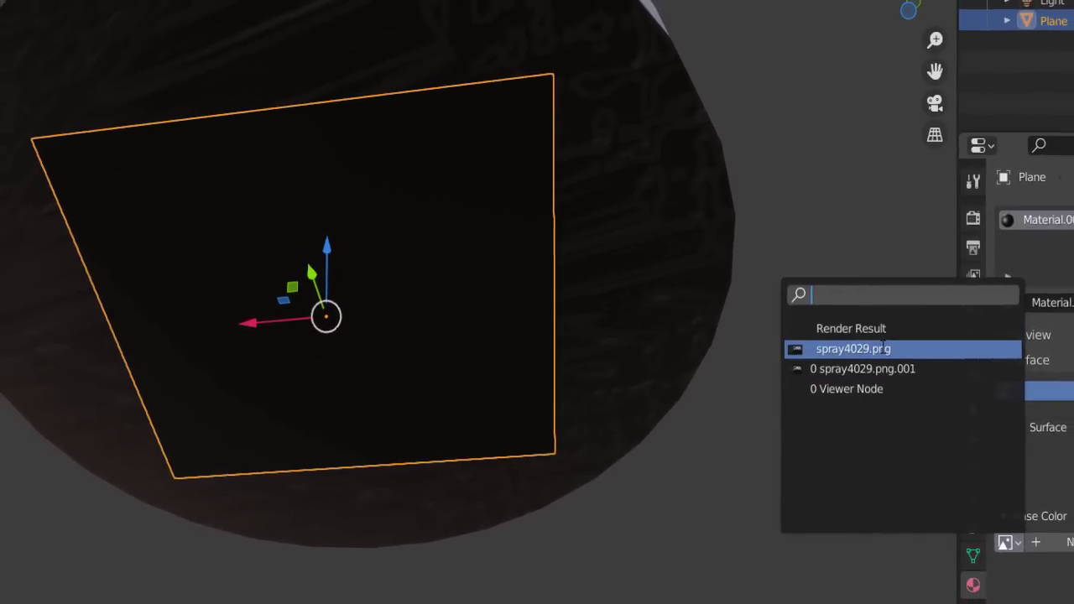
left_click(886, 348)
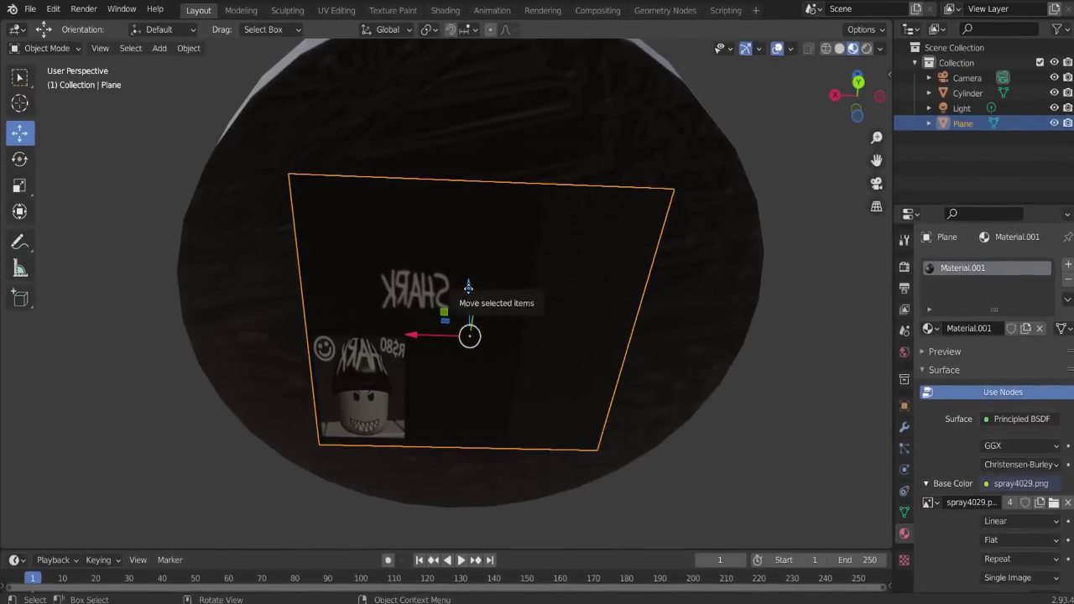
Nudge the plane along the Z axis and flip it about the Y axis so its texture reads unmirrored
left_click_drag(468, 287, 468, 296)
left_click(17, 161)
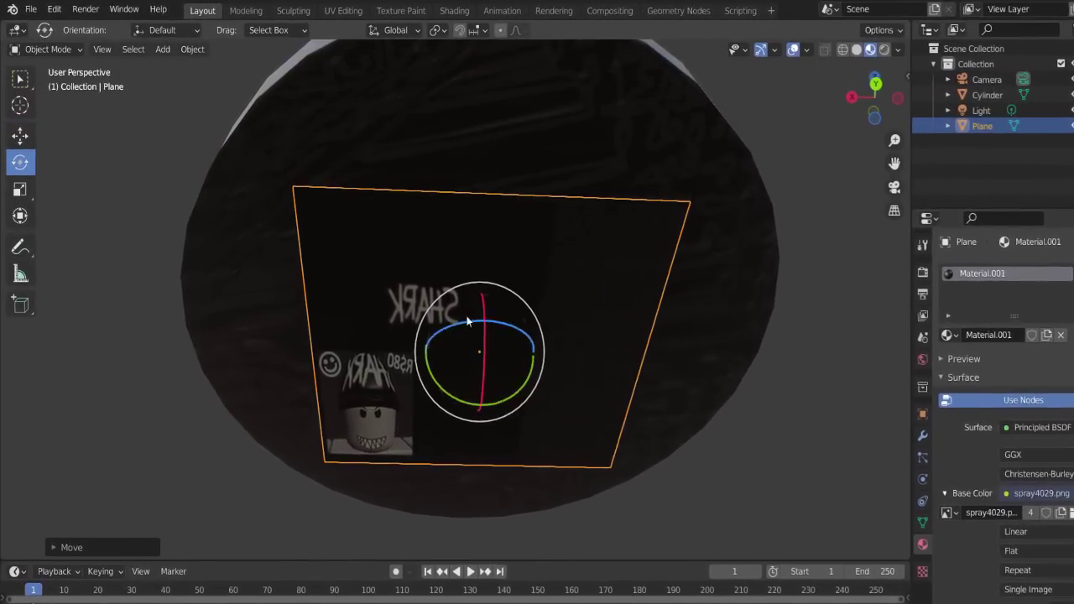
left_click_drag(522, 386, 402, 259)
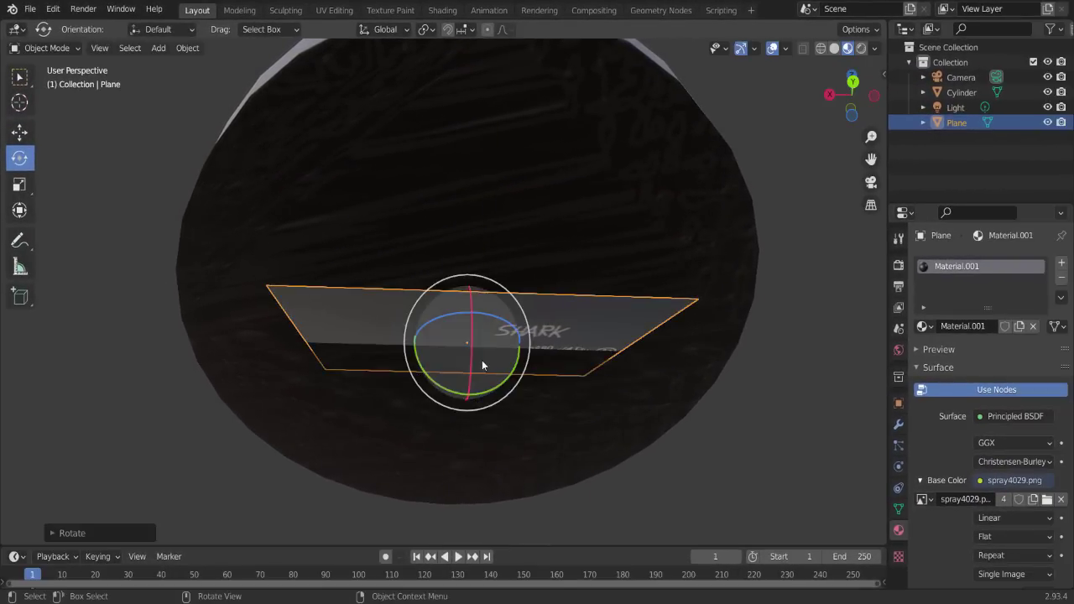
middle_click_drag(481, 360, 668, 417)
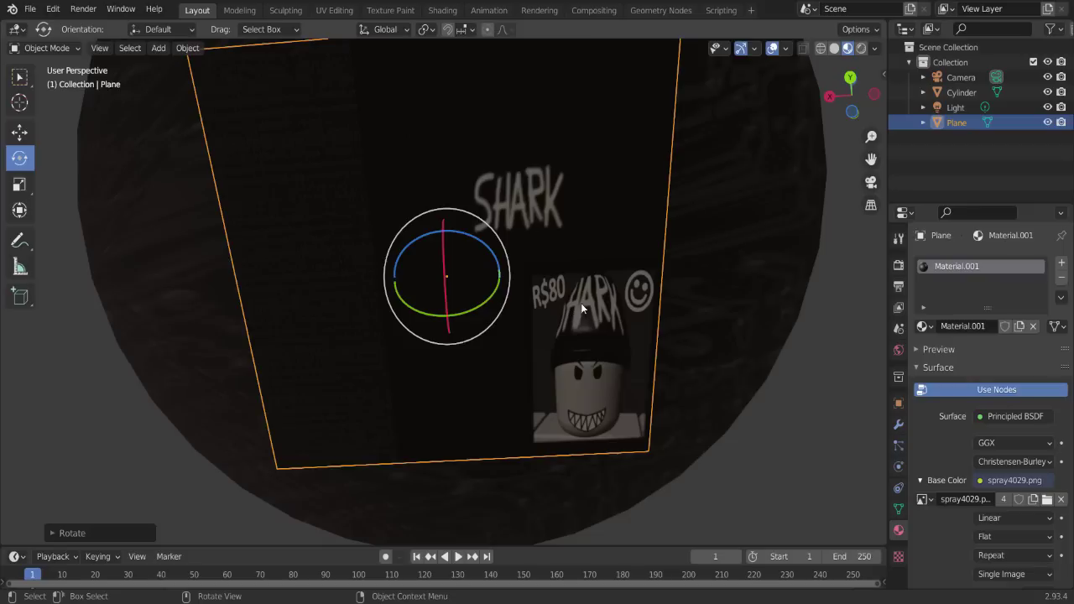
Switch to UV editing, select the plane's entire UV face and reduce its height over the texture
left_click(333, 10)
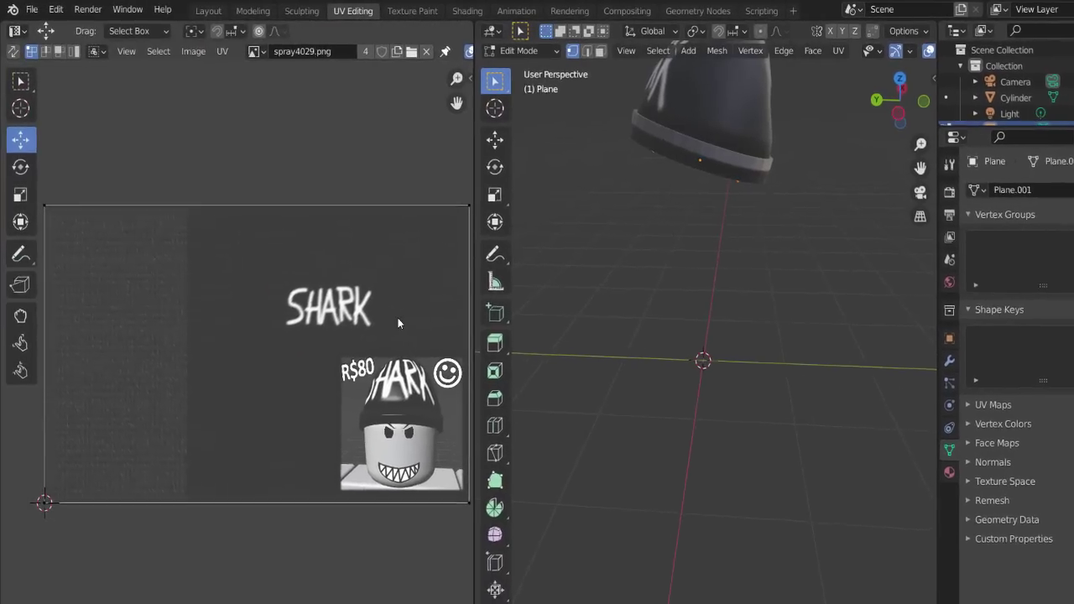
middle_click_drag(591, 328, 866, 210)
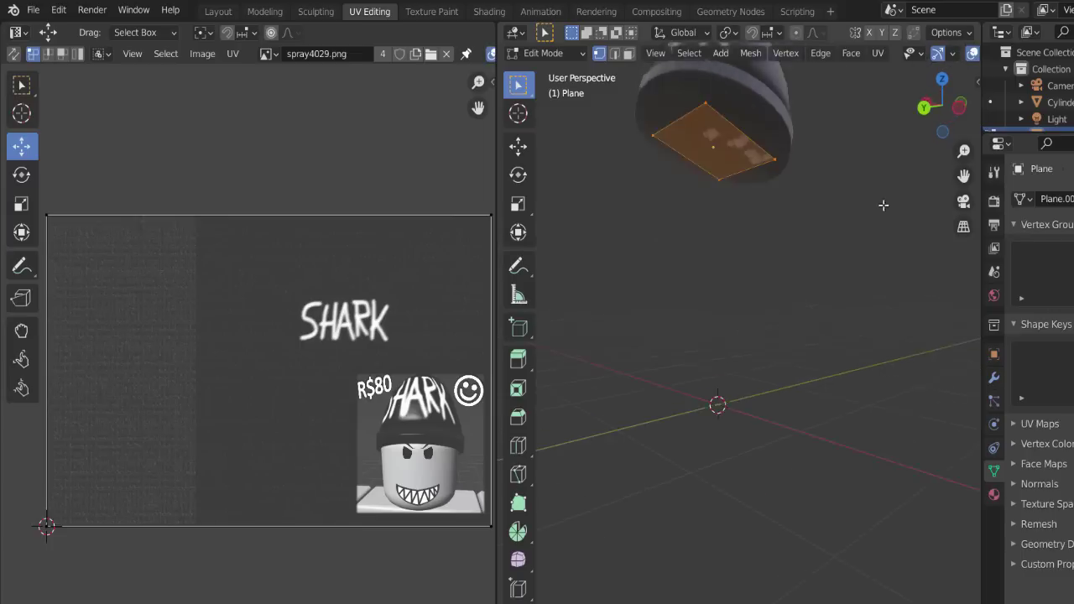
left_click_drag(963, 175, 961, 241)
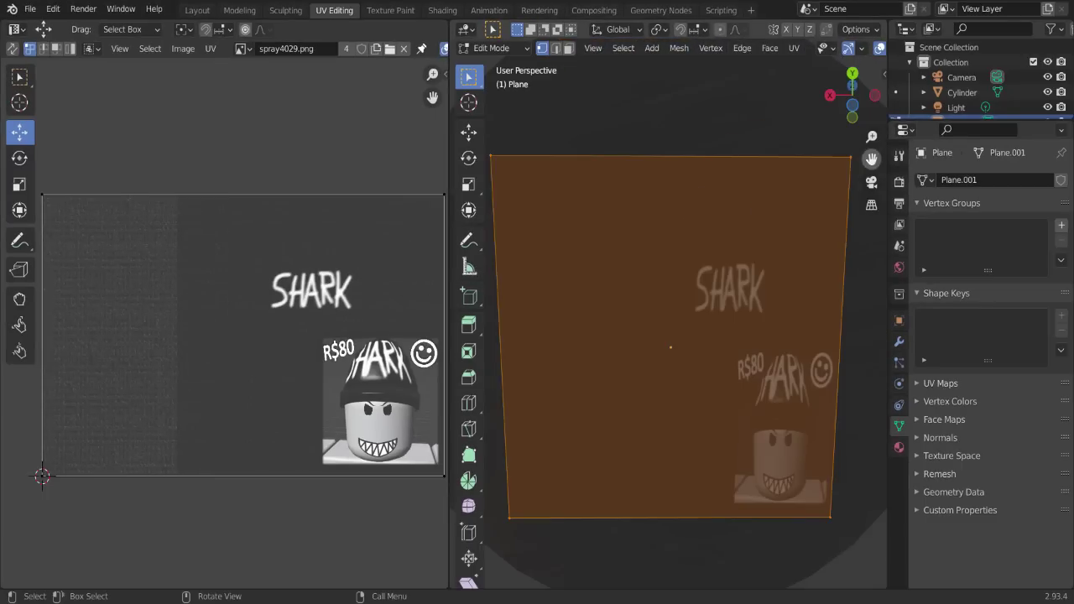
key("a")
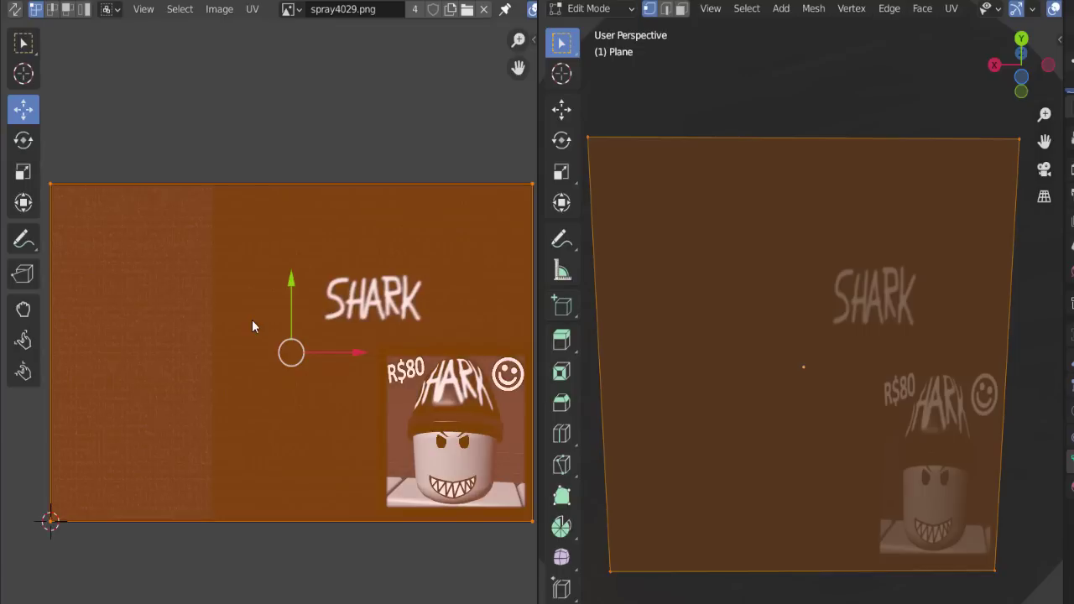
left_click(22, 172)
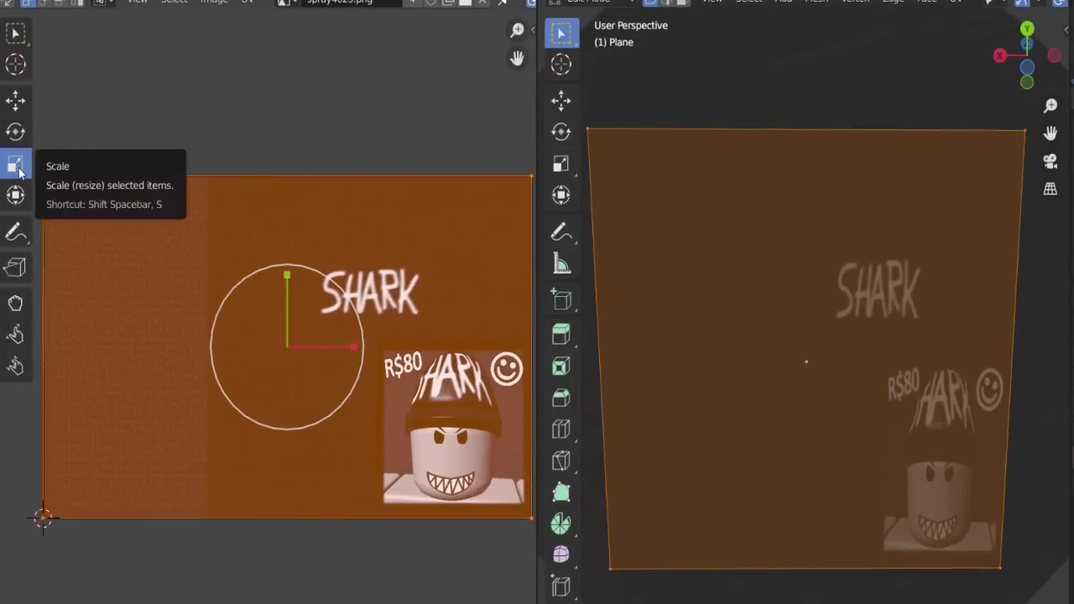
left_click_drag(273, 256, 274, 280)
Resize the UV face from its edges to frame only the R$80 thumbnail picture on the texture
left_click(19, 210)
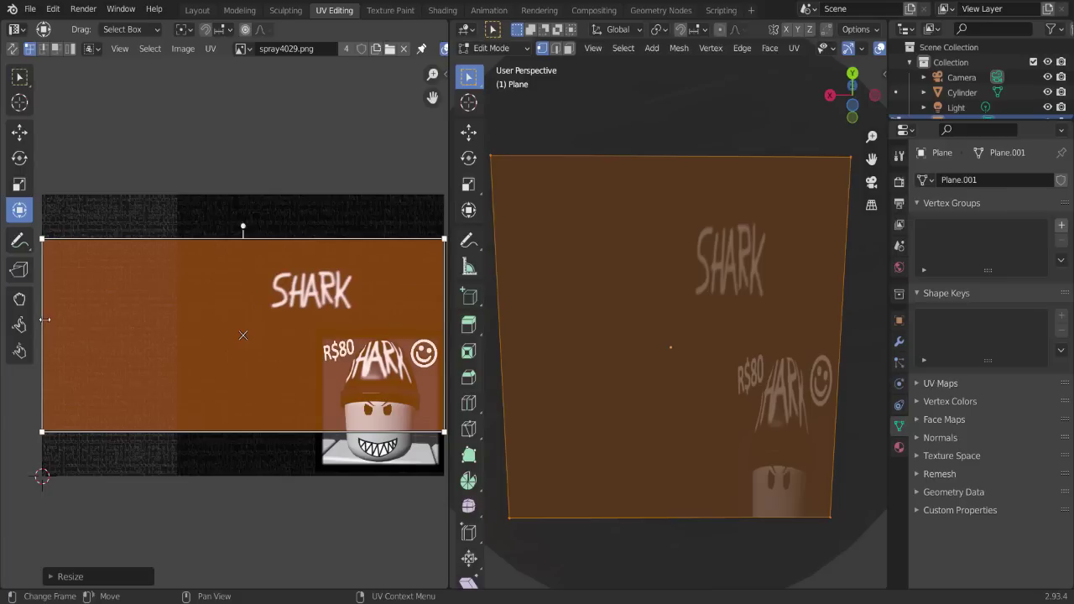
left_click_drag(125, 322, 332, 334)
left_click_drag(386, 241, 386, 336)
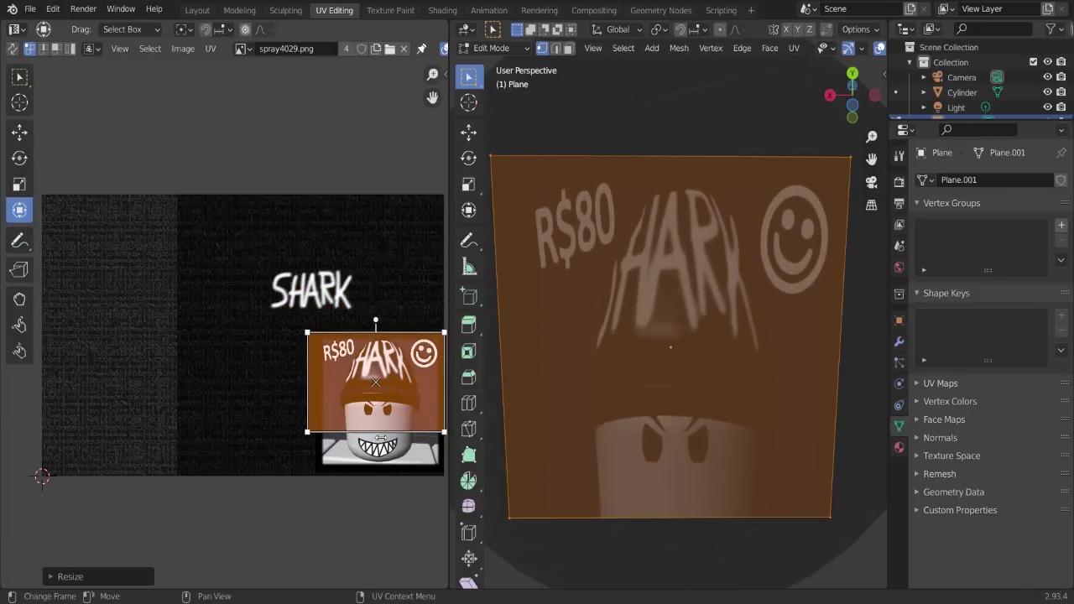
left_click_drag(379, 437, 379, 475)
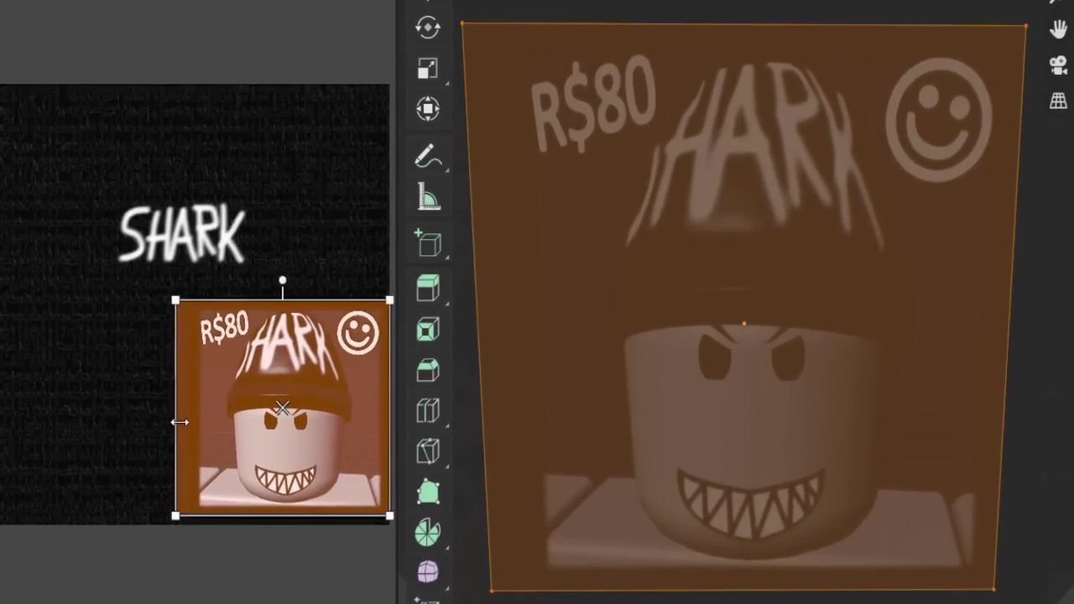
left_click_drag(178, 414, 197, 420)
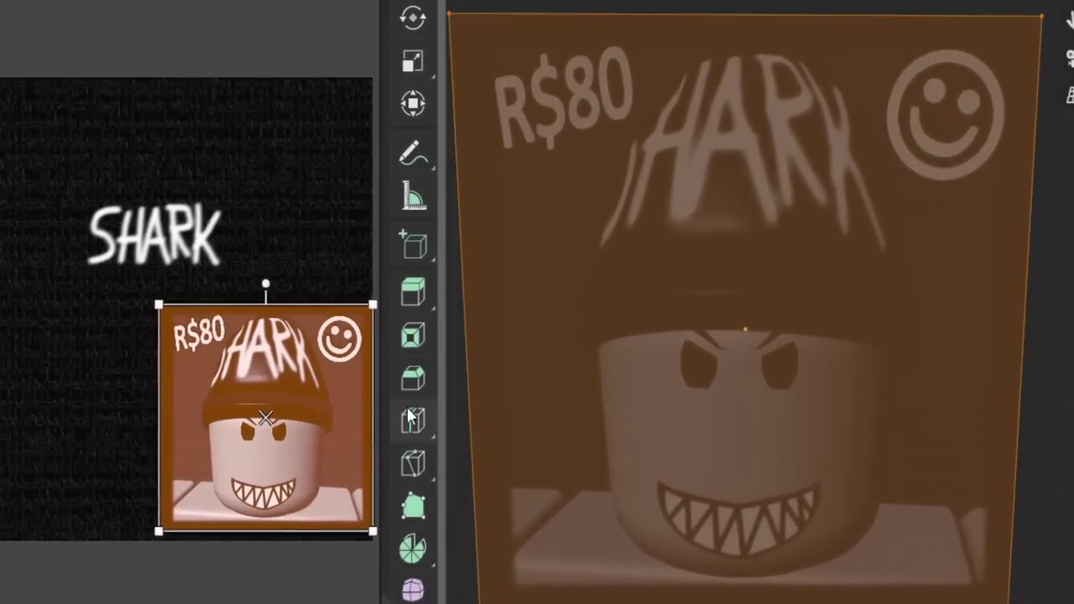
scroll(377, 319, "up", 3)
middle_click_drag(378, 312, 334, 115)
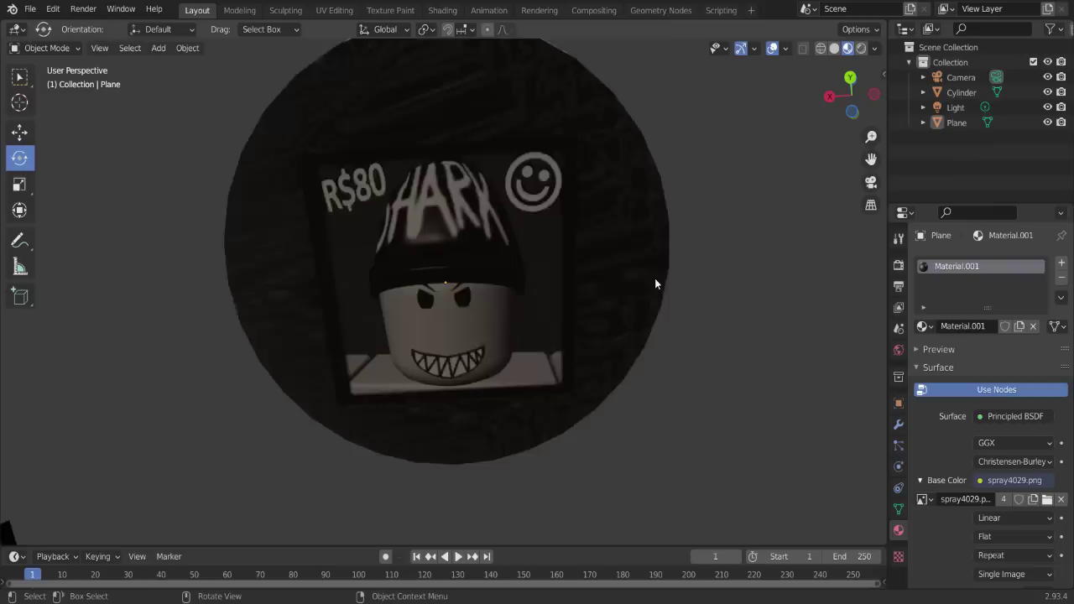
Adjust the thumbnail plane's height along the Z axis and join it with the beanie into one object
middle_click_drag(654, 278, 669, 312)
left_click(479, 277)
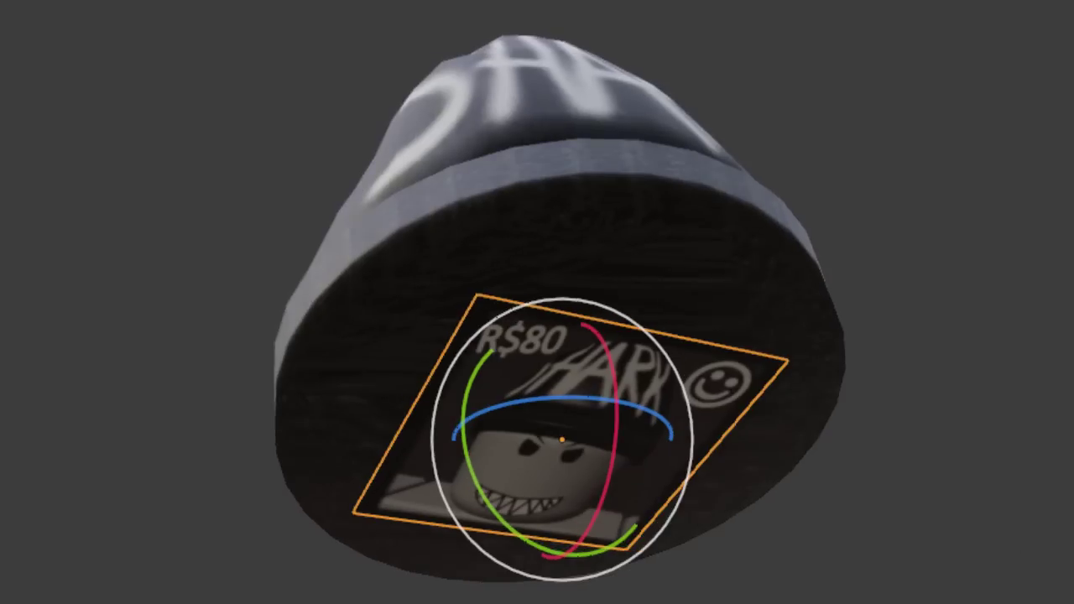
key("g")
key("z")
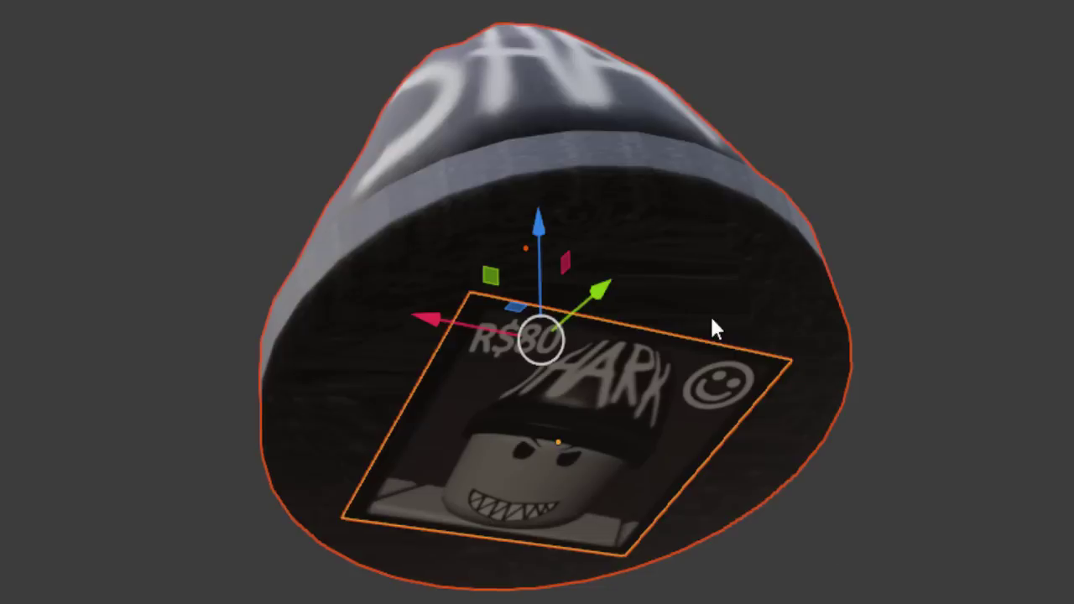
right_click(629, 232)
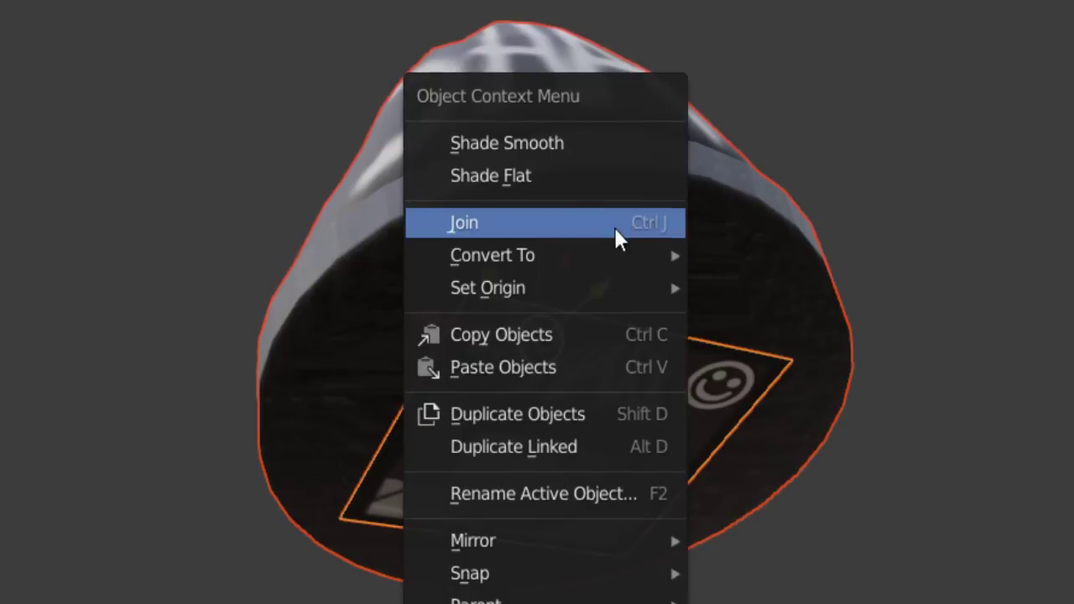
left_click(537, 226)
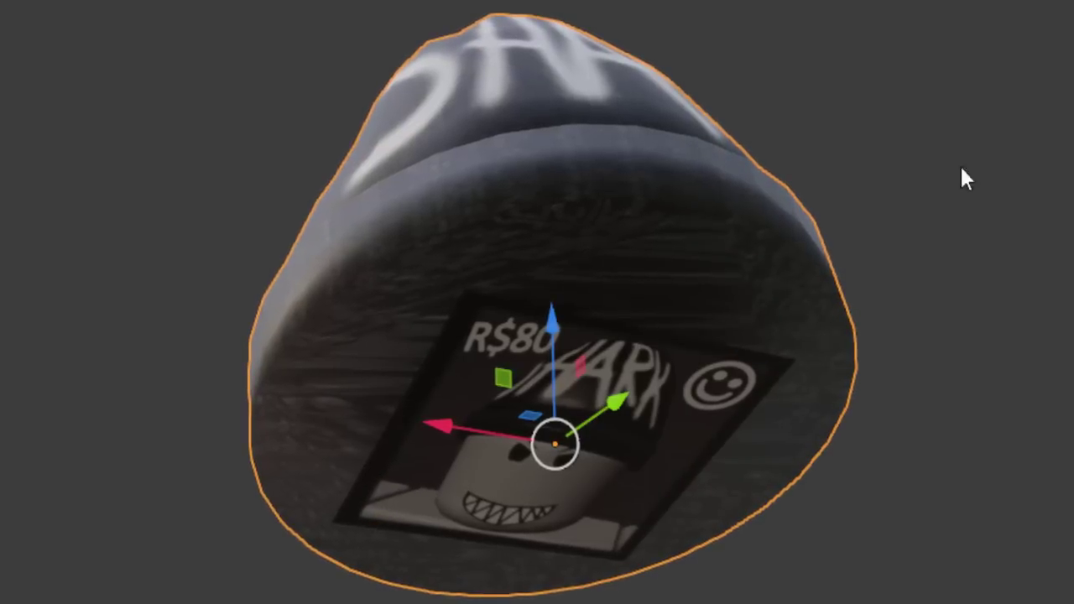
Apply Shade Smooth to the joined beanie and remove its extra Material.001 slot, keeping only Material.006
right_click(523, 282)
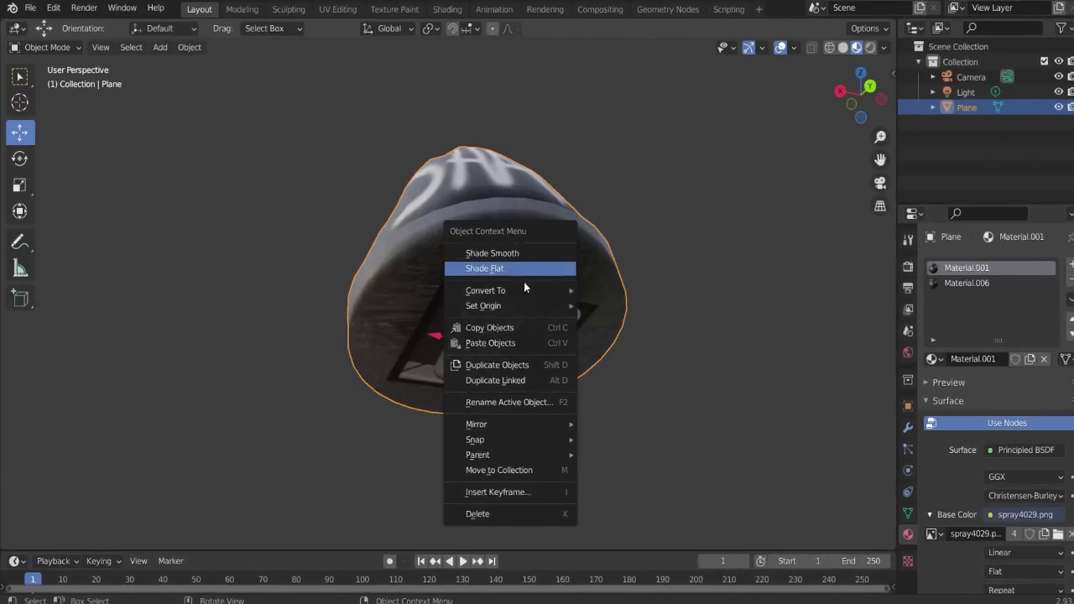
left_click(518, 257)
left_click(789, 255)
middle_click_drag(790, 258, 676, 329)
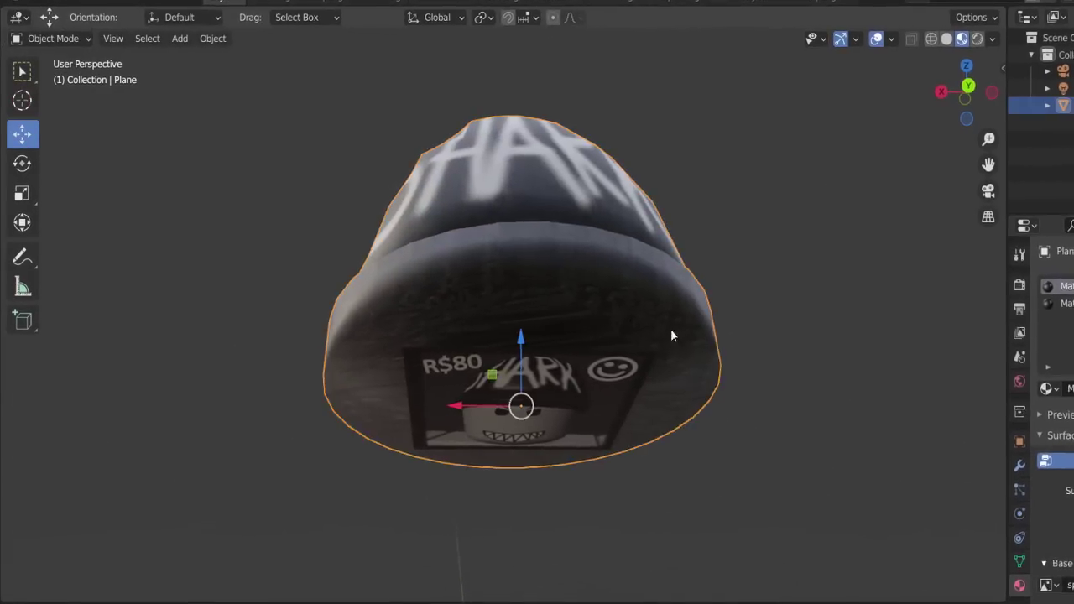
left_click(628, 323)
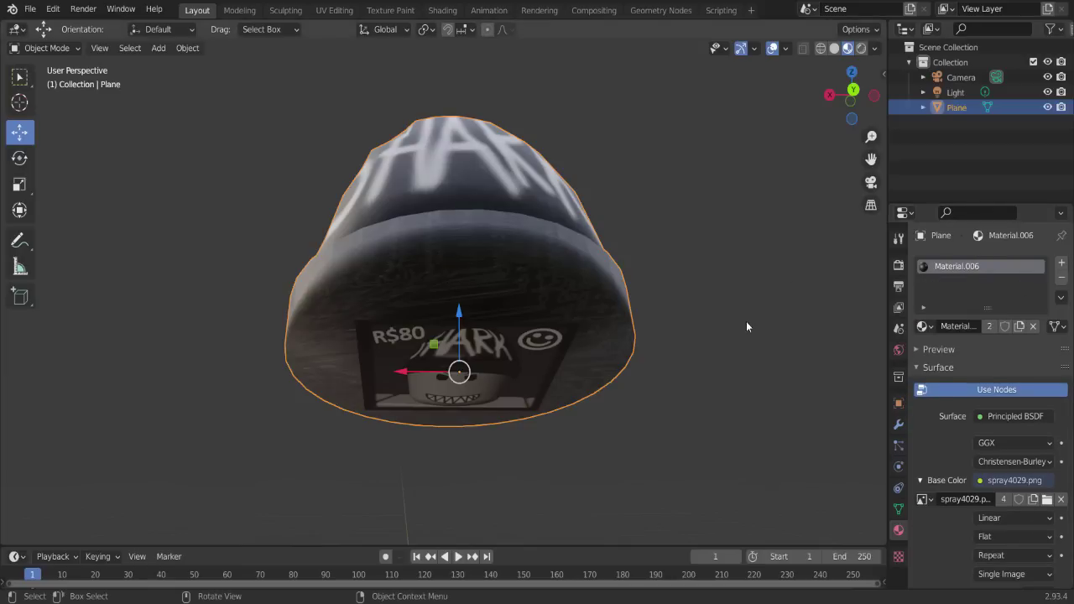
Export the model as a Wavefront OBJ named "Beanie with pfp.obj" into the Roblox Accessory Files folder
left_click(30, 9)
mouse_move(72, 231)
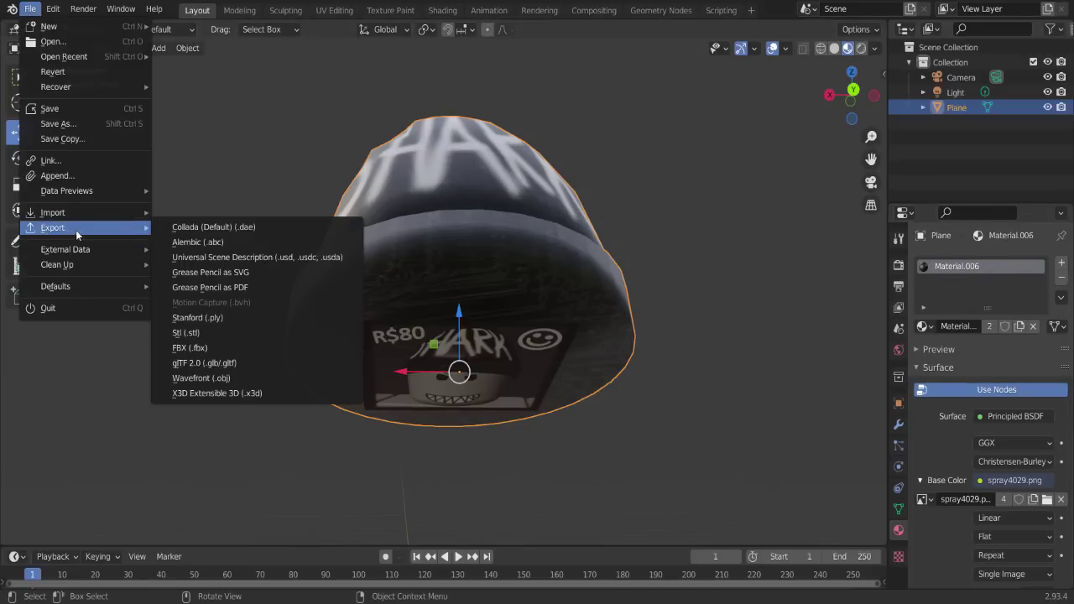
left_click(200, 379)
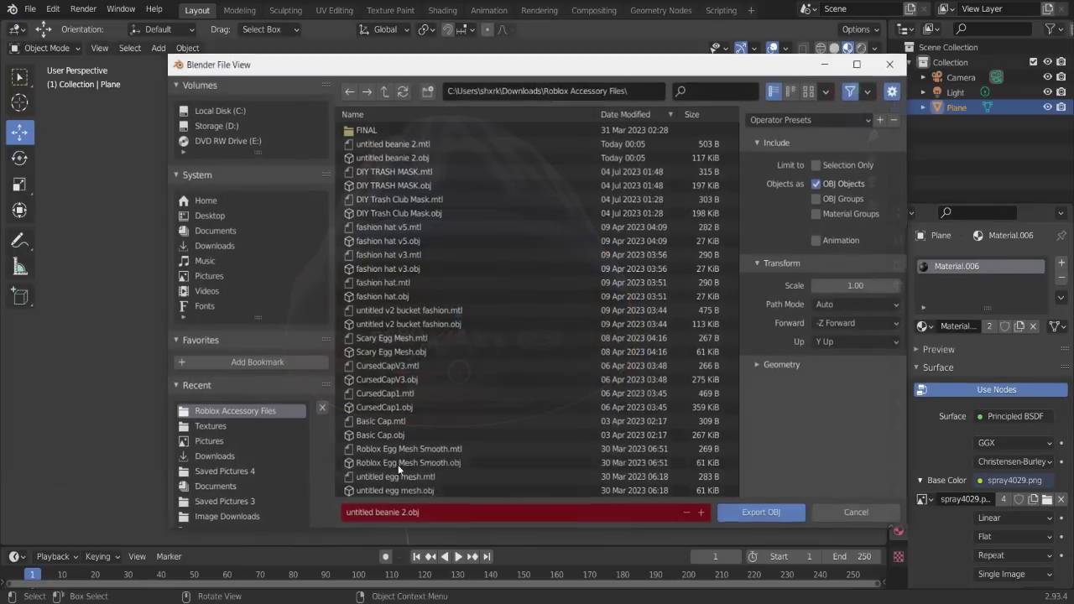
type("Beanie with pfp")
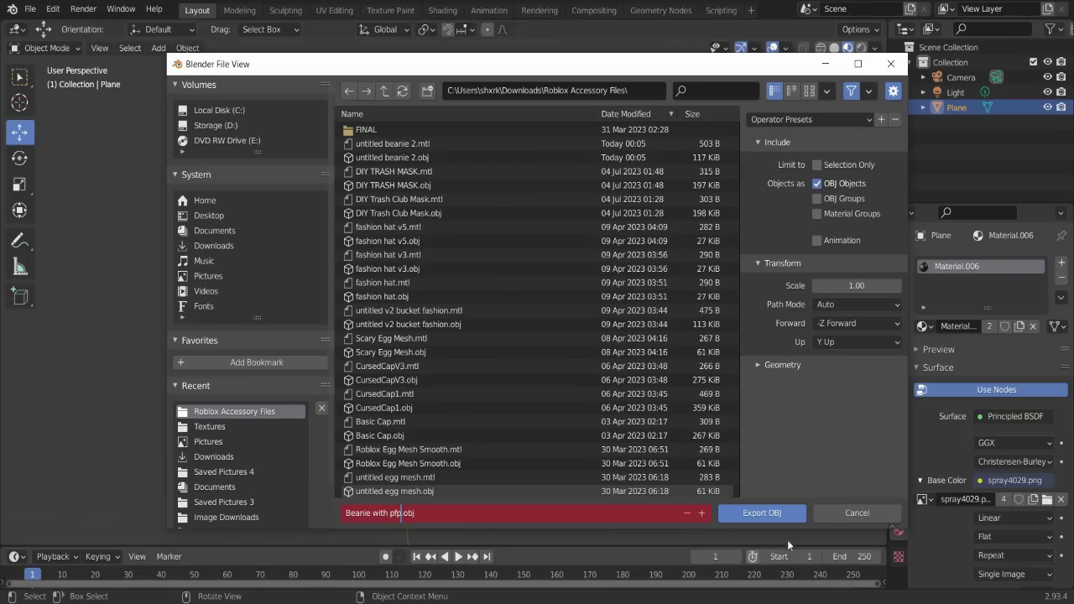
left_click(777, 513)
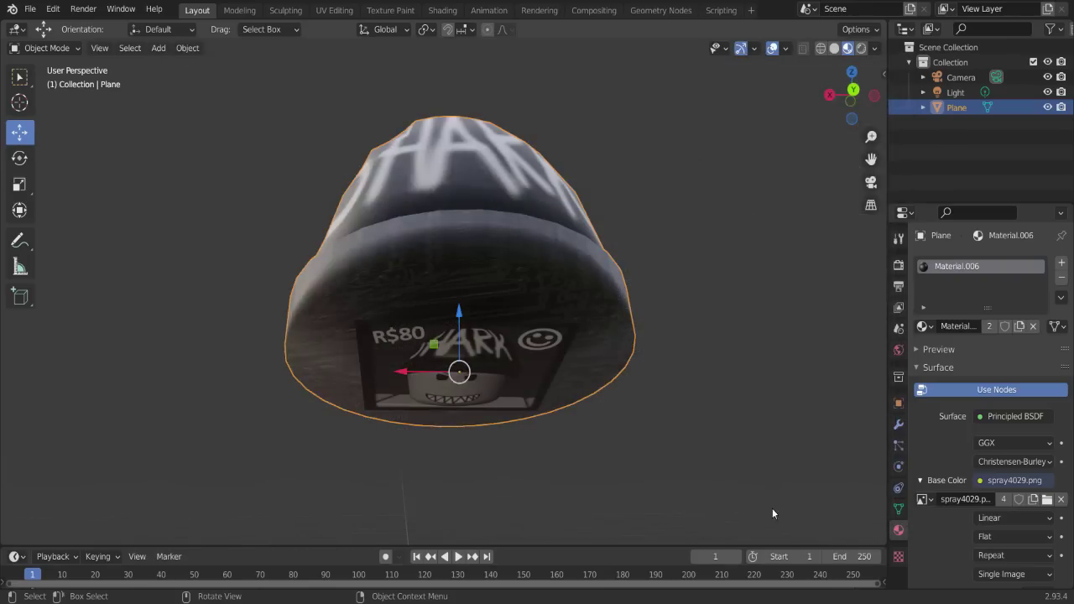
middle_click_drag(728, 263, 713, 319)
left_click(591, 319)
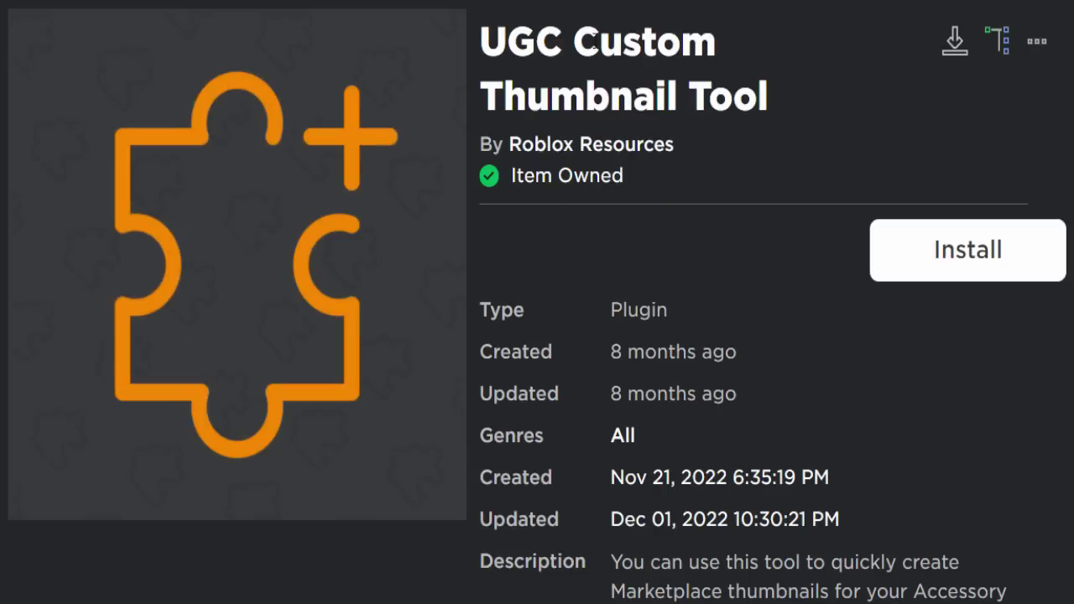
left_click_drag(593, 47, 745, 132)
left_click(748, 142)
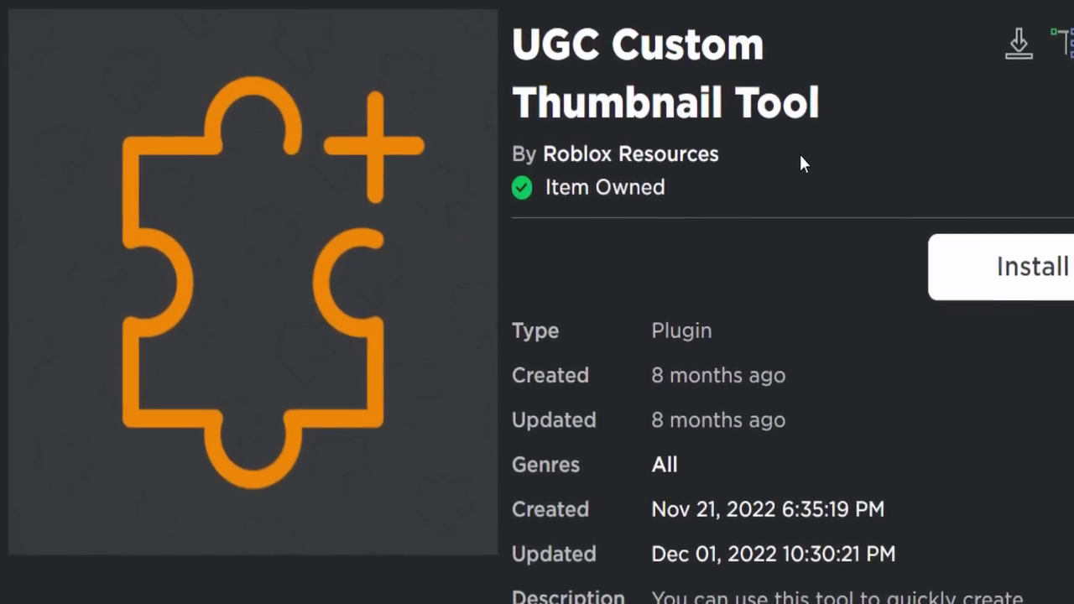
left_click_drag(755, 191, 543, 109)
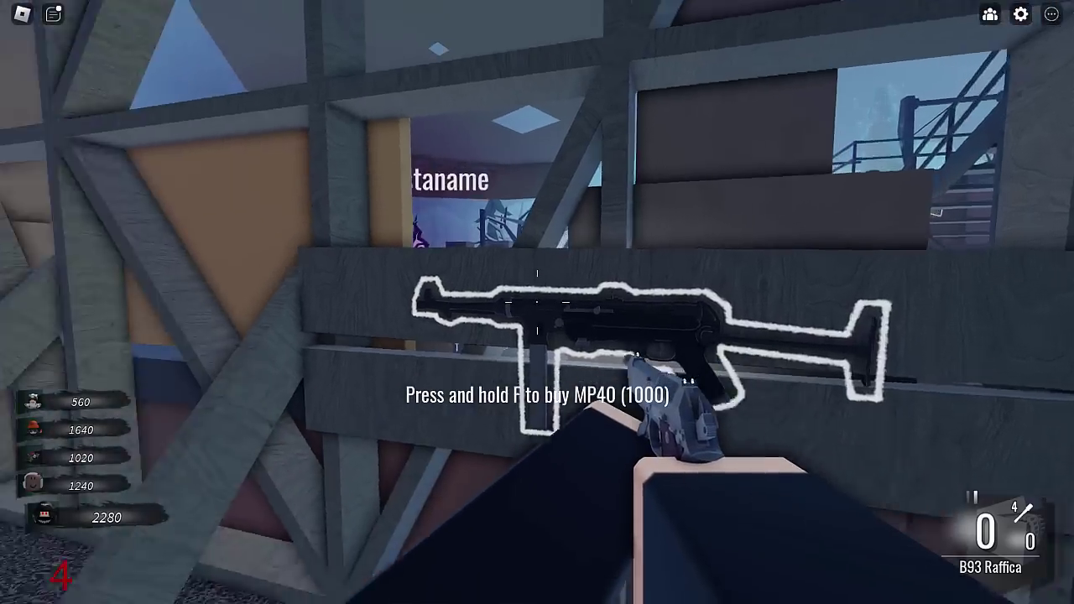
key("f")
key("w")
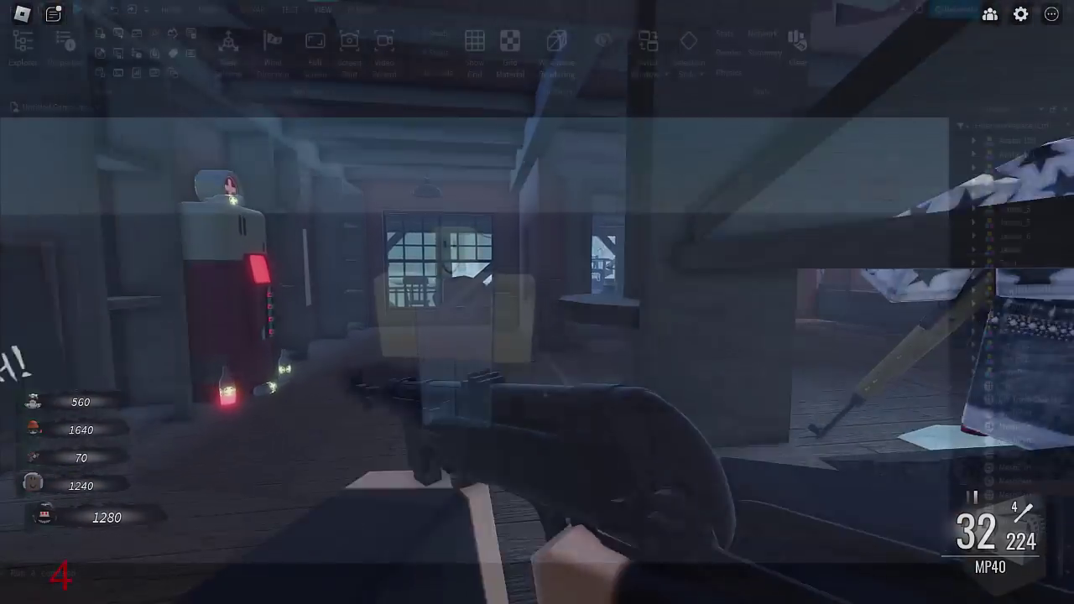
Switch to Roblox Studio and insert a new MeshPart into the workspace near the character
right_click(545, 391)
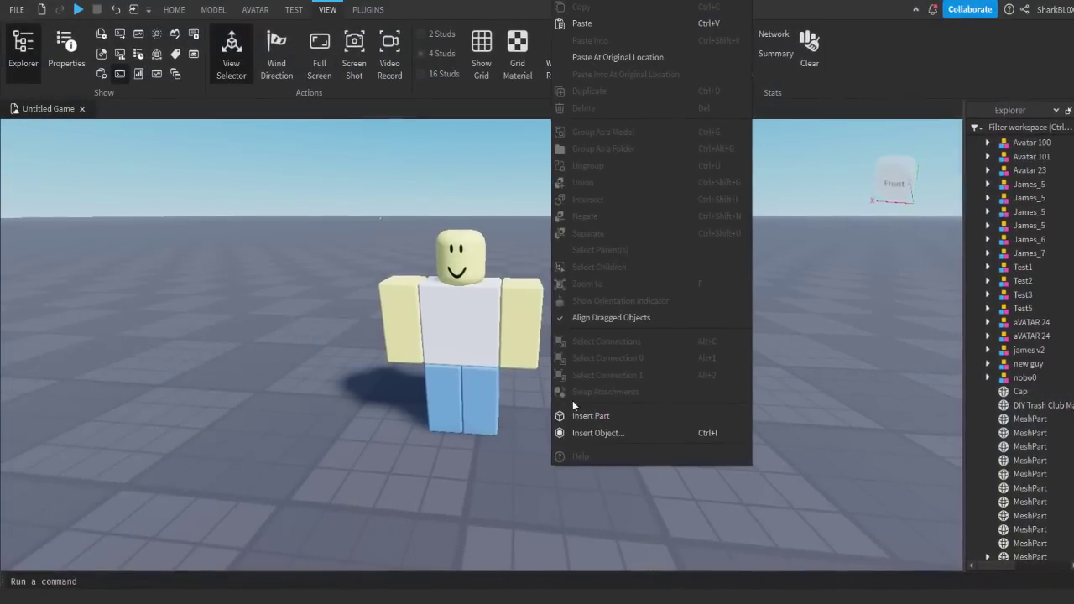
left_click(597, 433)
type("mesh")
left_click(680, 126)
left_click_drag(537, 218, 511, 381)
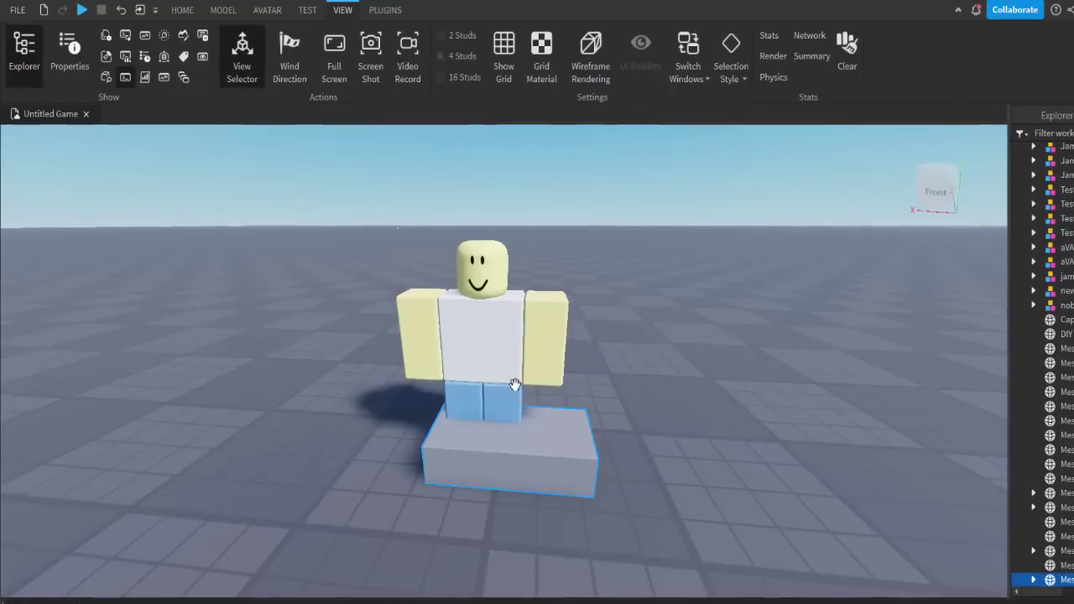
Upload "Beanie with pfp.obj" from the Roblox Accessory Files folder as the new MeshPart's MeshId
left_click(69, 68)
left_click(613, 271)
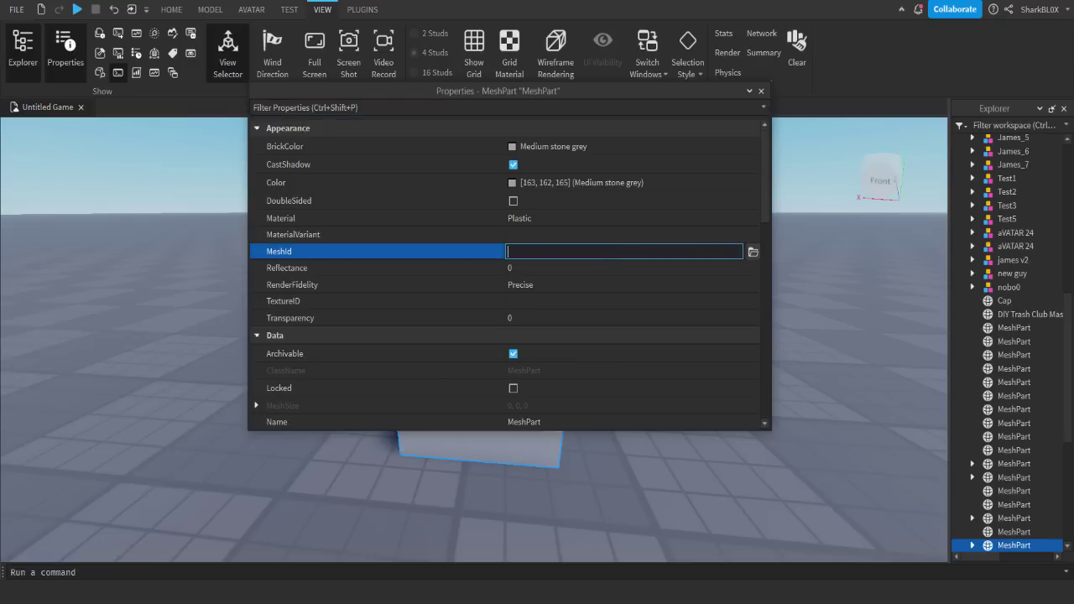
left_click(753, 253)
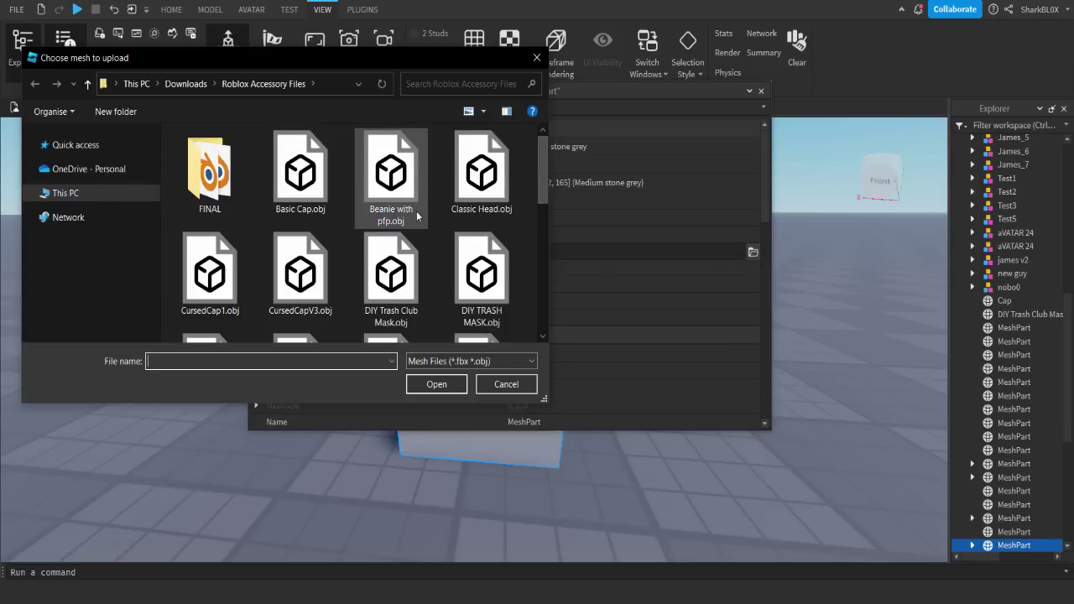
left_click(415, 210)
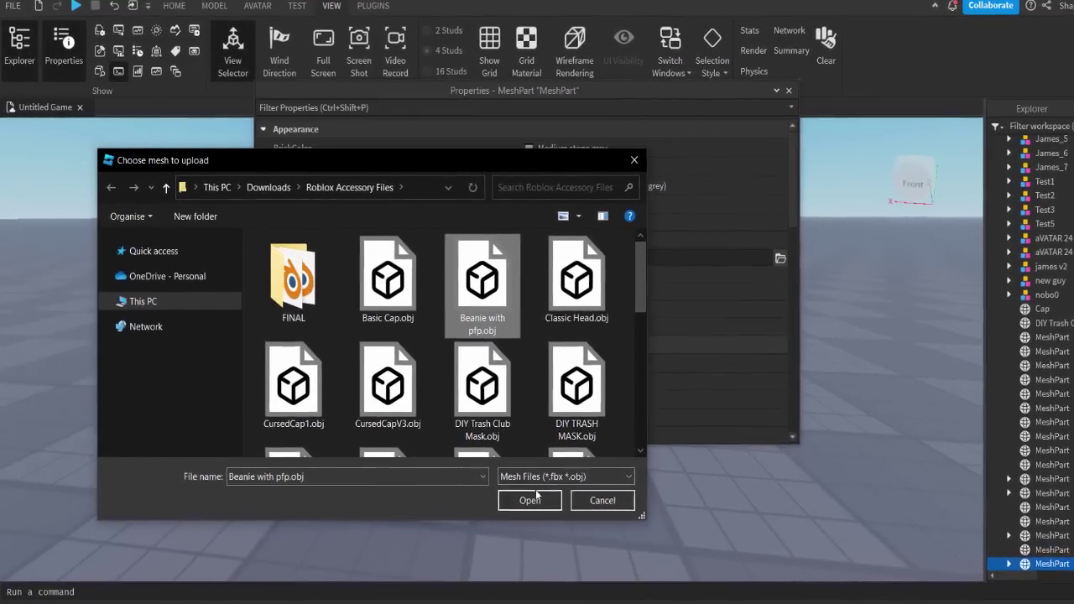
left_click(537, 493)
left_click(580, 321)
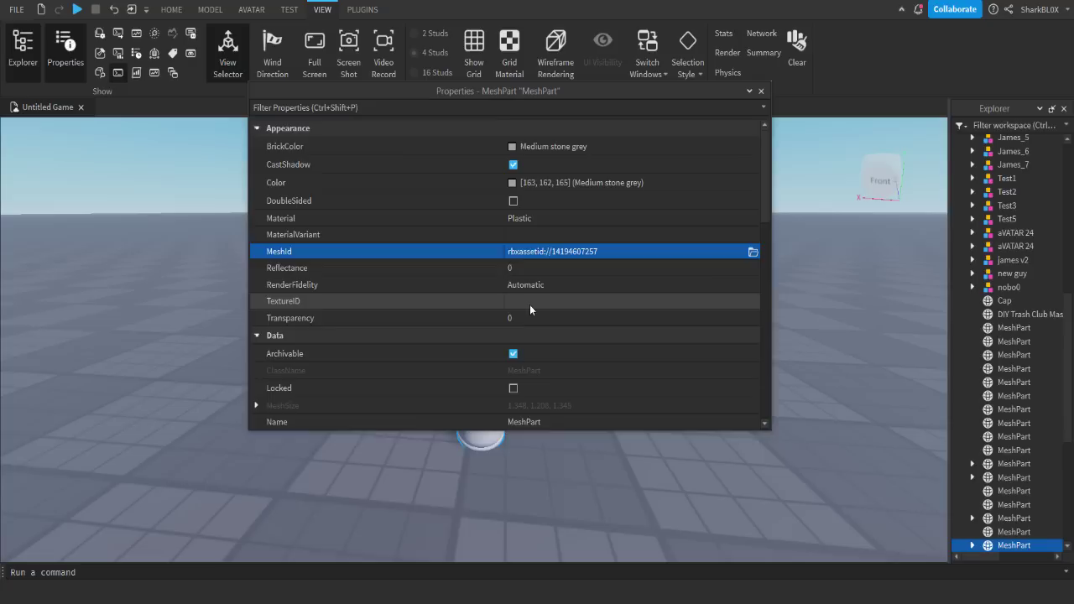
Upload "Beanie Texture1.png" from the Textures folder as an image named Beanie Texture1 and apply it as the mesh's TextureID
left_click(530, 306)
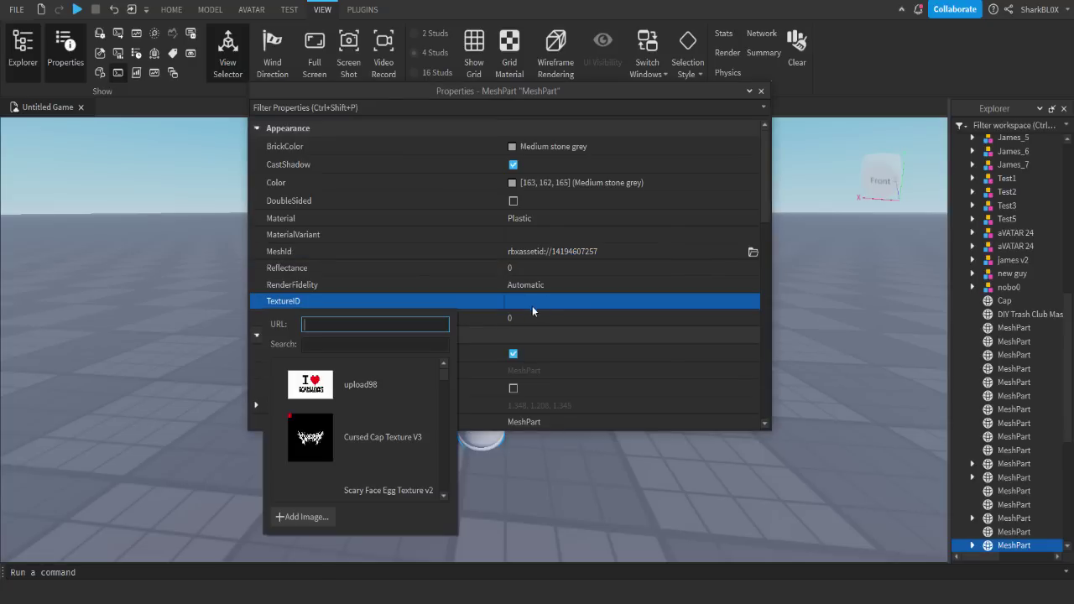
left_click(304, 517)
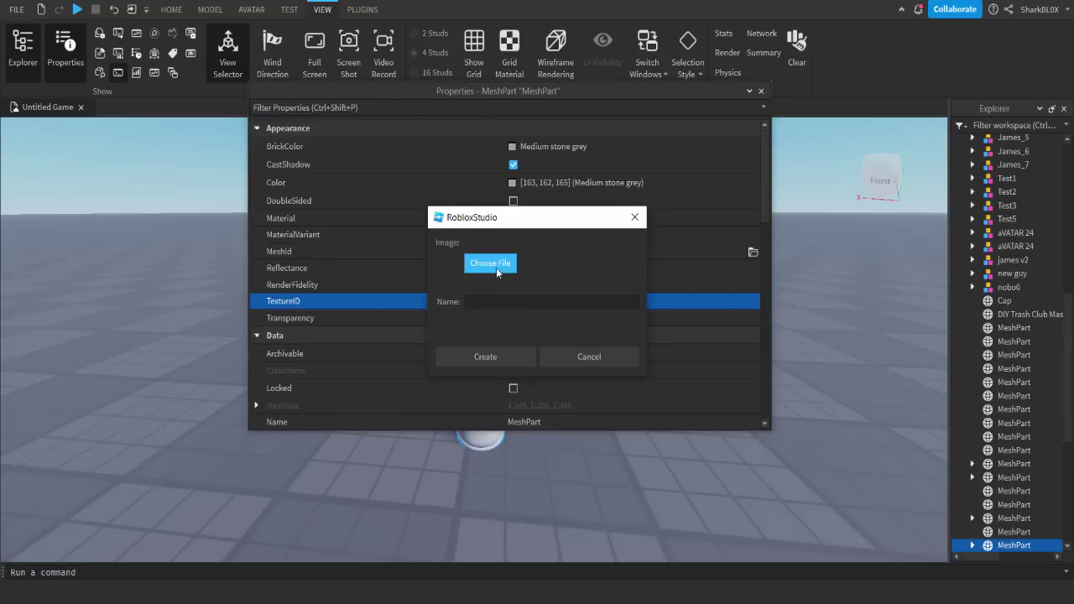
left_click(501, 270)
left_click(621, 331)
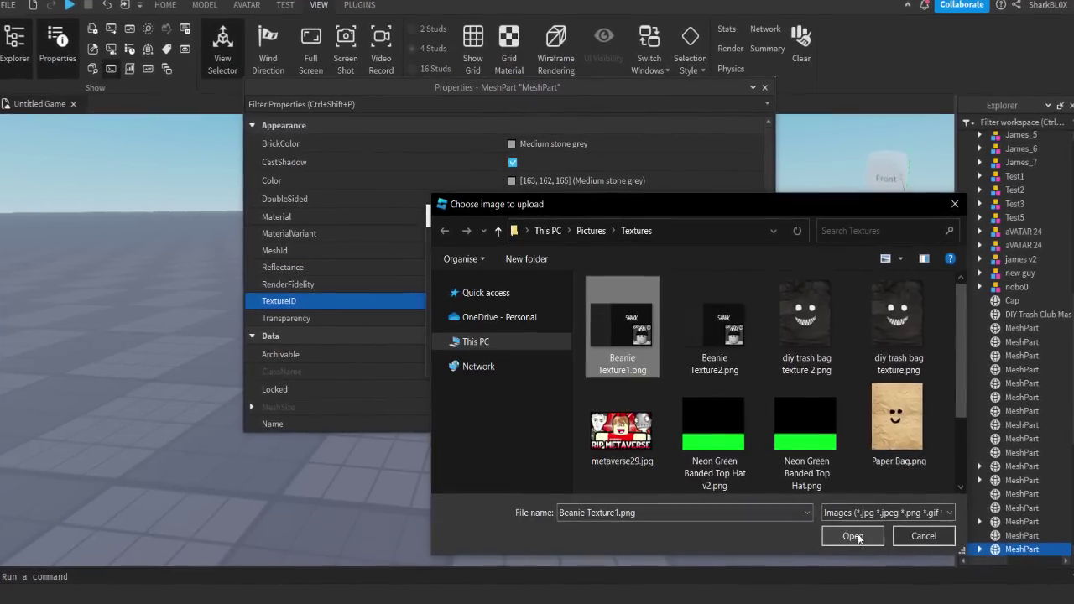
left_click(856, 537)
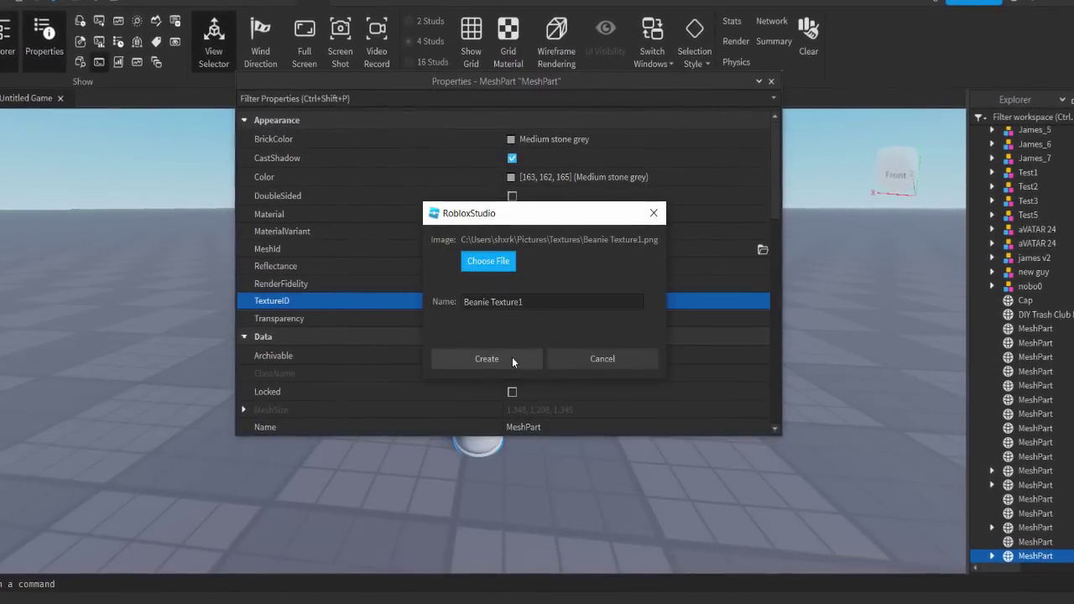
left_click(512, 359)
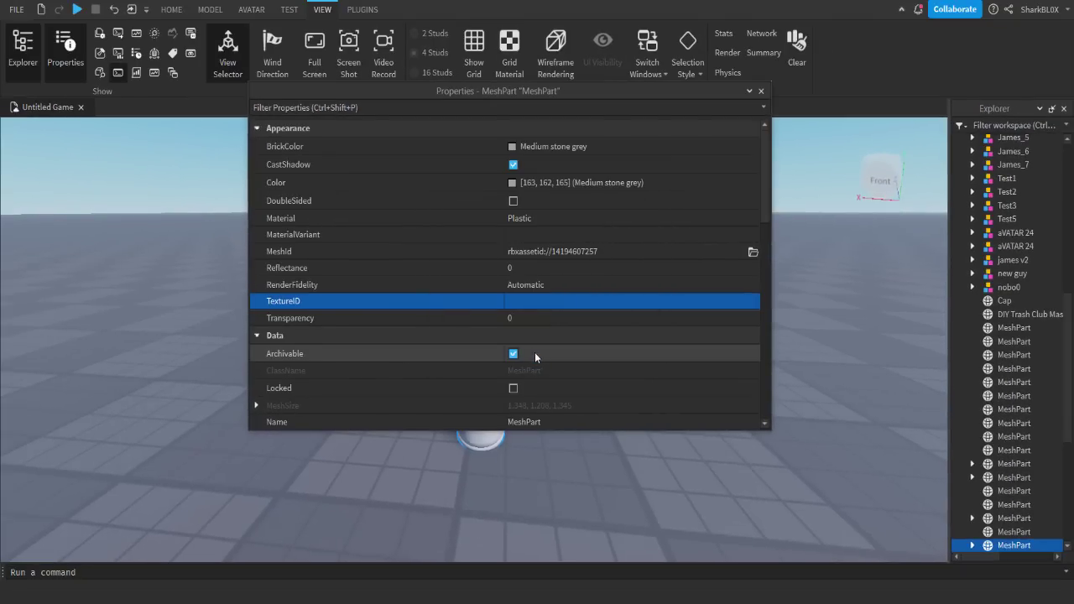
left_click(760, 91)
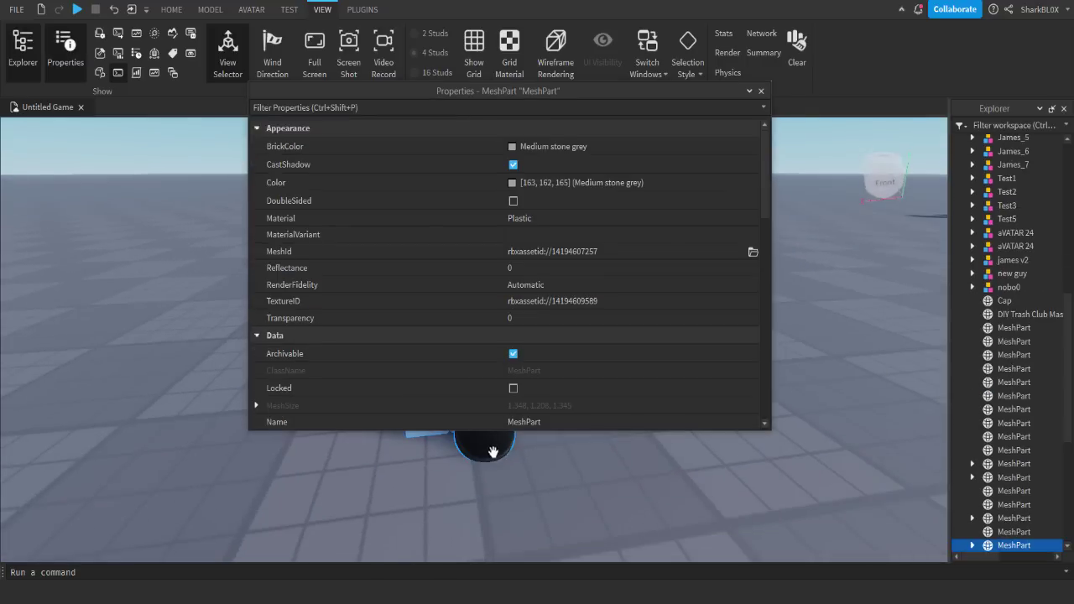
Locate the beanie's Origin position property and move the beanie onto the ground beside the character
scroll(572, 319, "down", 2)
scroll(573, 323, "down", 5)
left_click(560, 340)
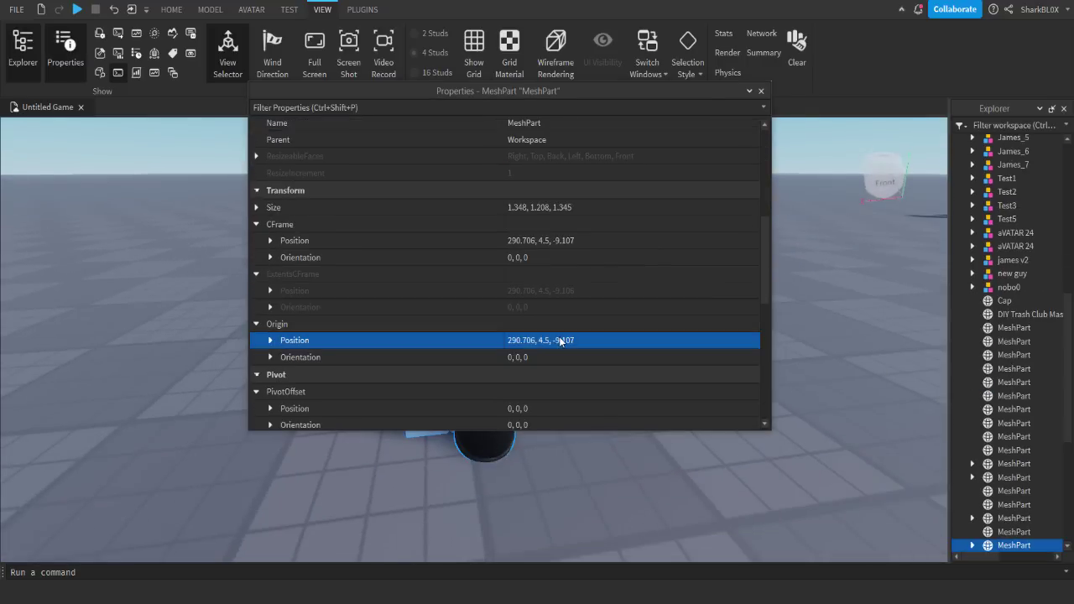
left_click(576, 343)
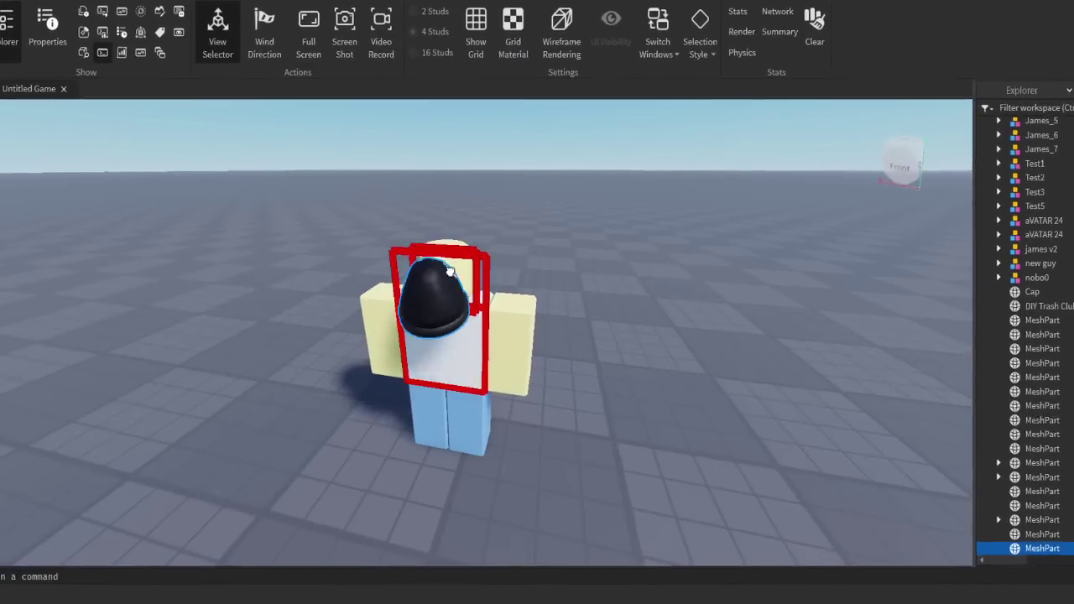
left_click_drag(450, 309, 566, 436)
Rotate the beanie 180 degrees about its vertical axis so the SHARK text faces forward
key("ctrl+2")
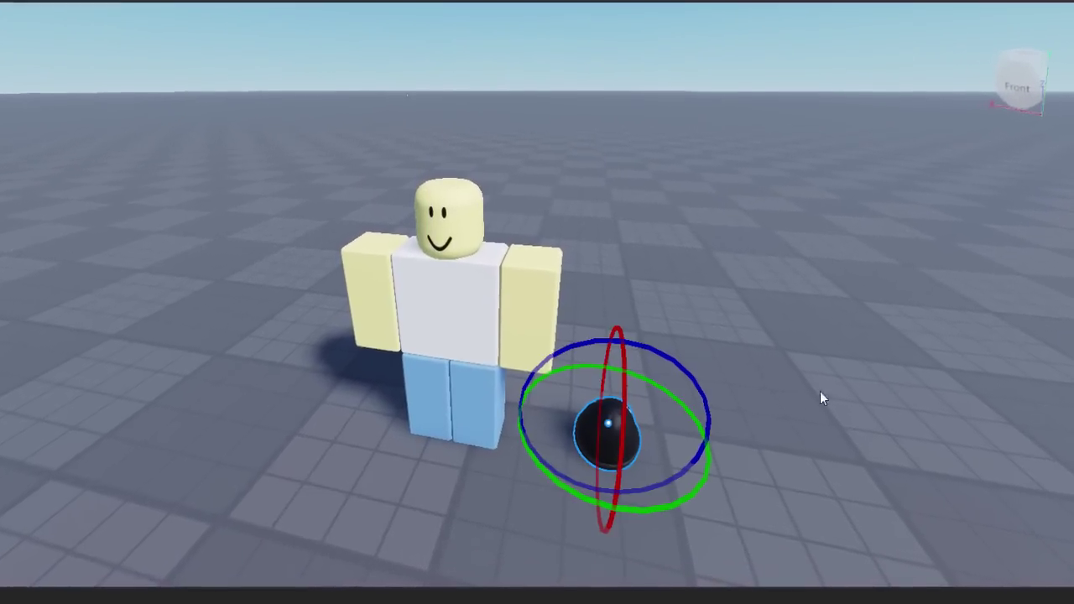
left_click_drag(662, 512, 589, 309)
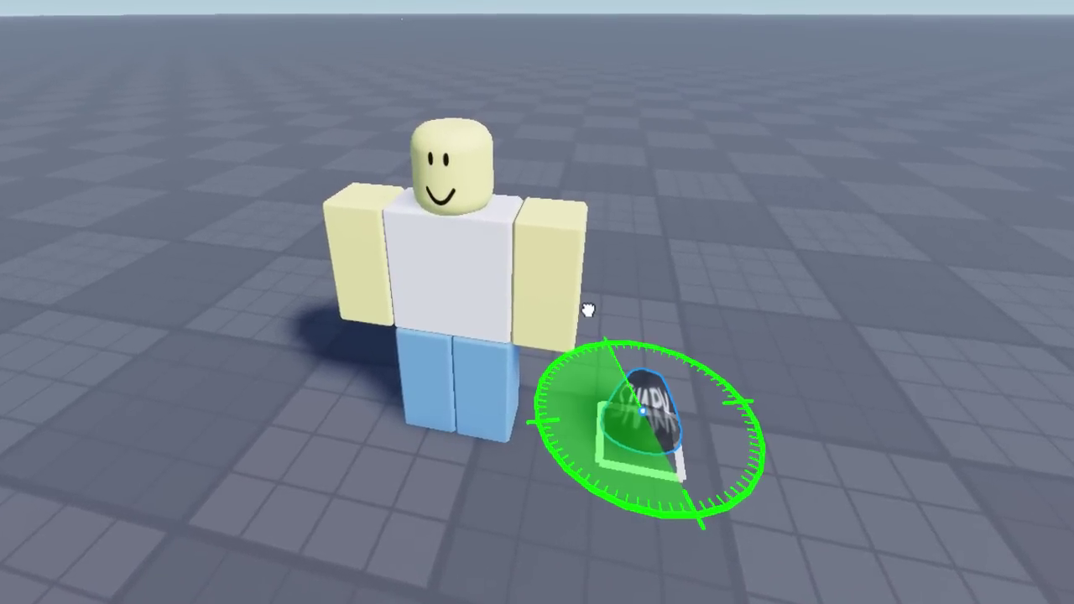
left_click(881, 382)
left_click(632, 407)
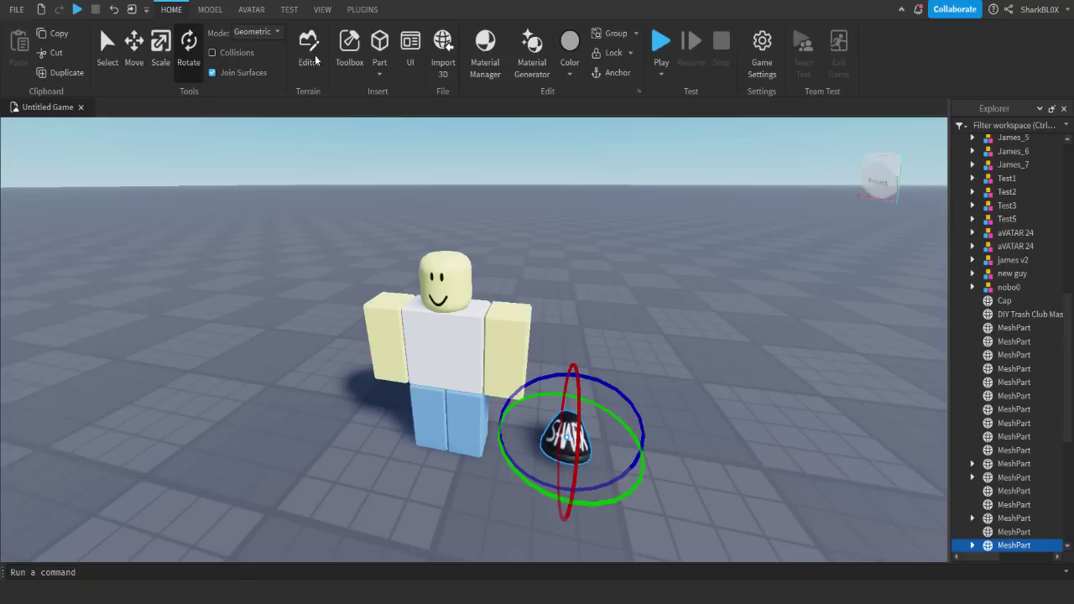
Copy the character model's Origin position into the beanie's Origin position, setting it to 291.47, 8.5, -8.455
left_click(323, 10)
left_click(63, 42)
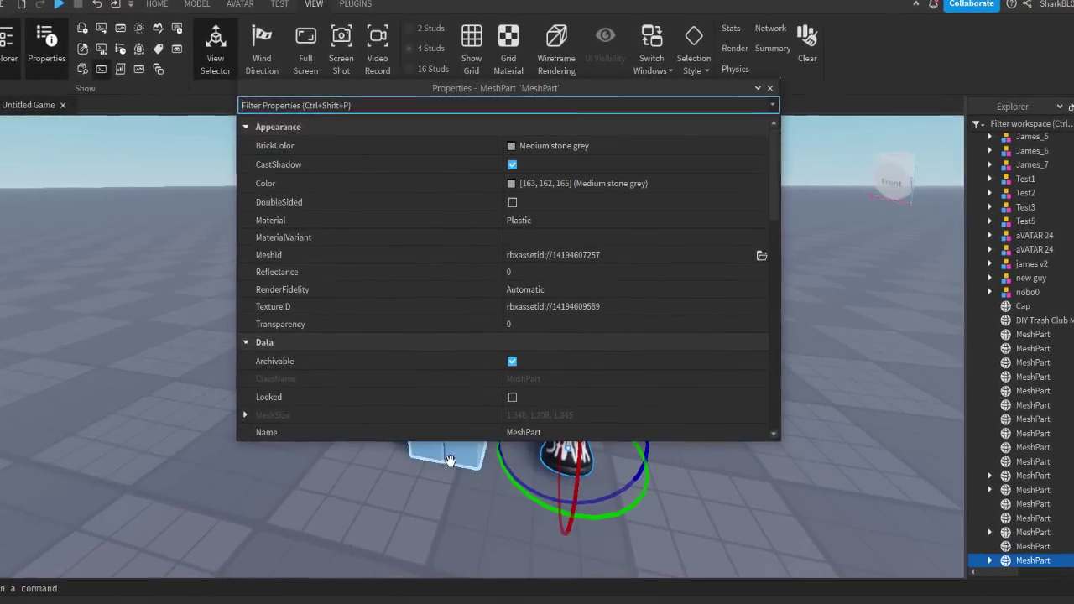
left_click(449, 460)
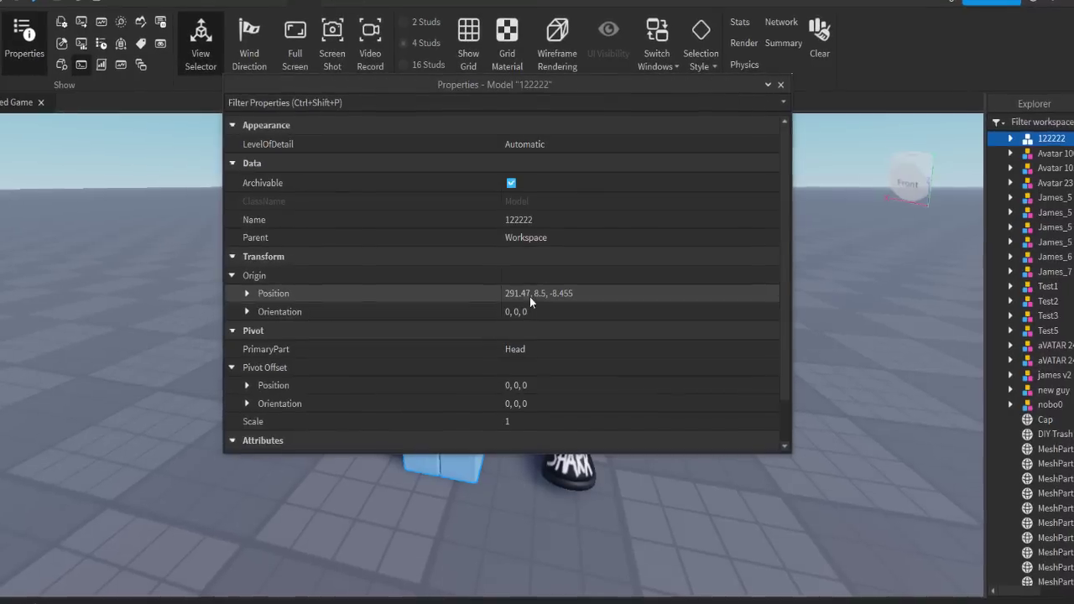
left_click(530, 296)
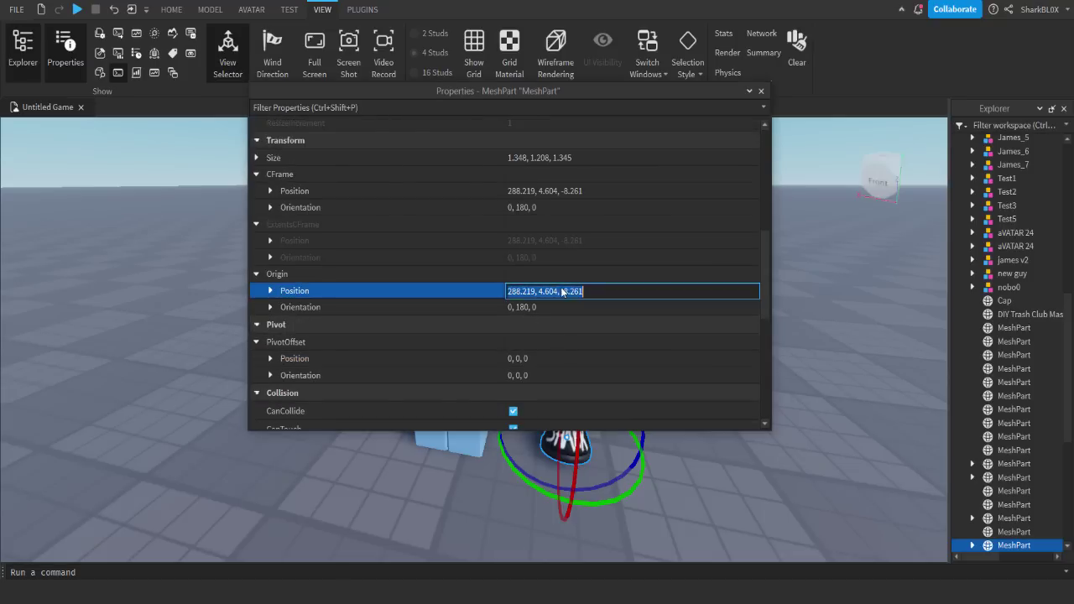
key("Return")
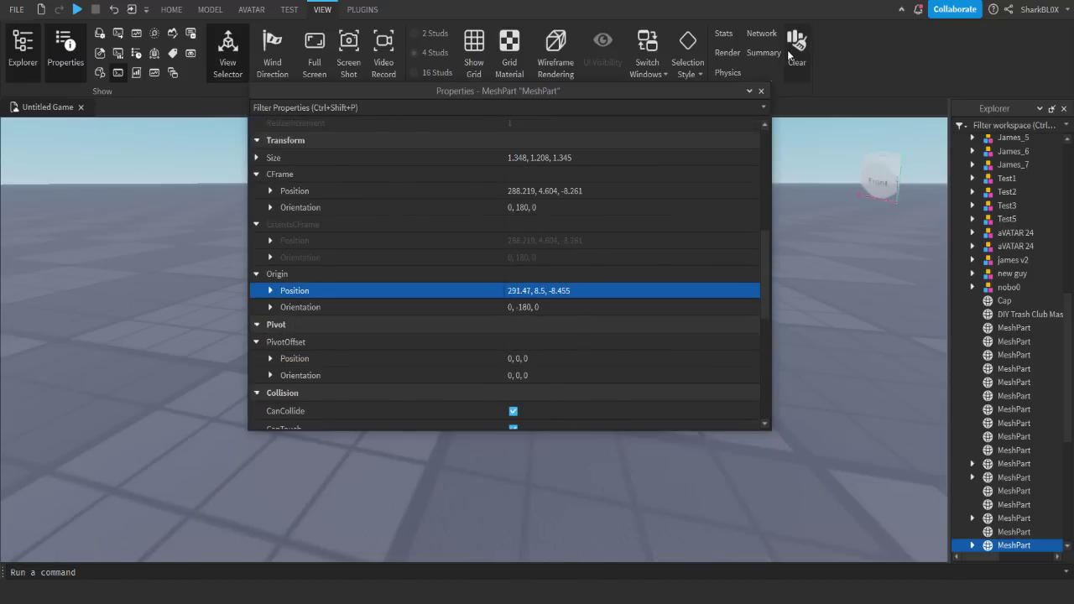
left_click(761, 90)
Lower the character model along the vertical axis until the beanie sits on top of its head
key("f")
right_click_drag(697, 295, 697, 296)
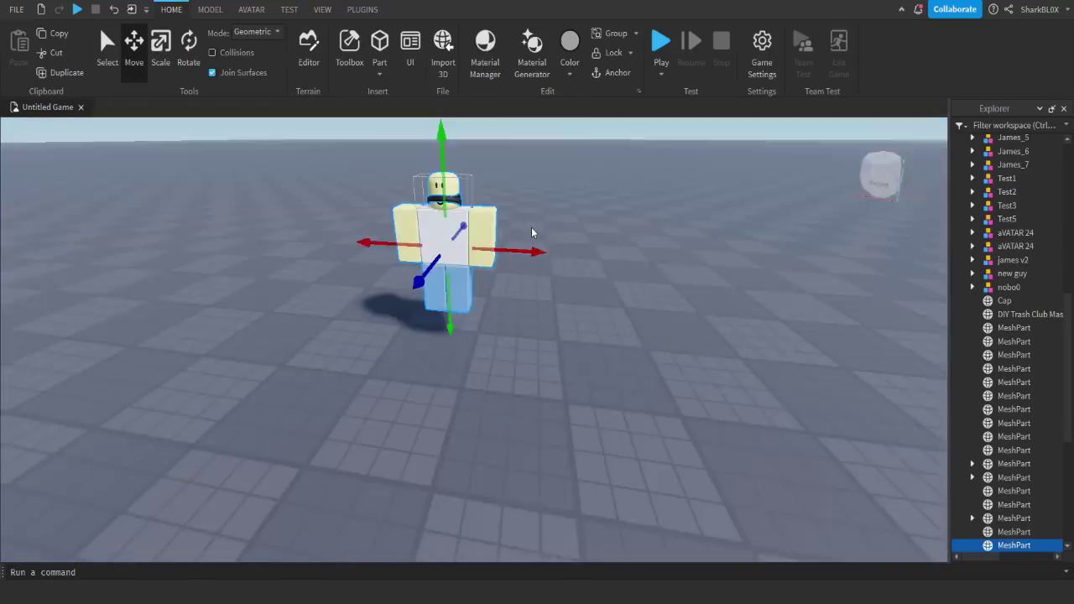
right_click_drag(532, 231, 531, 229)
key("w")
left_click(511, 371)
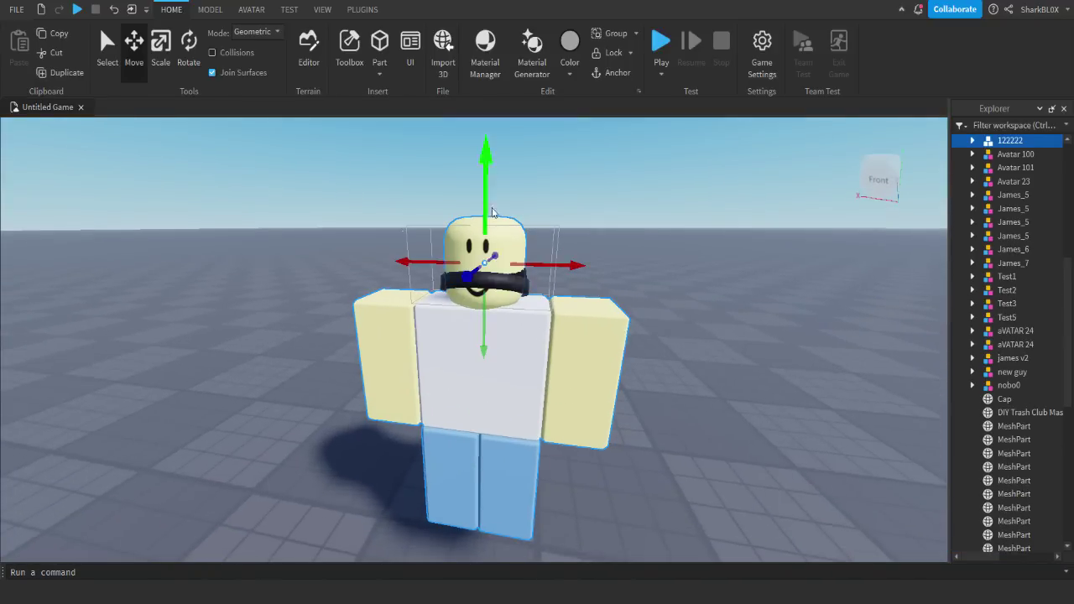
left_click_drag(491, 207, 485, 226)
left_click(667, 361)
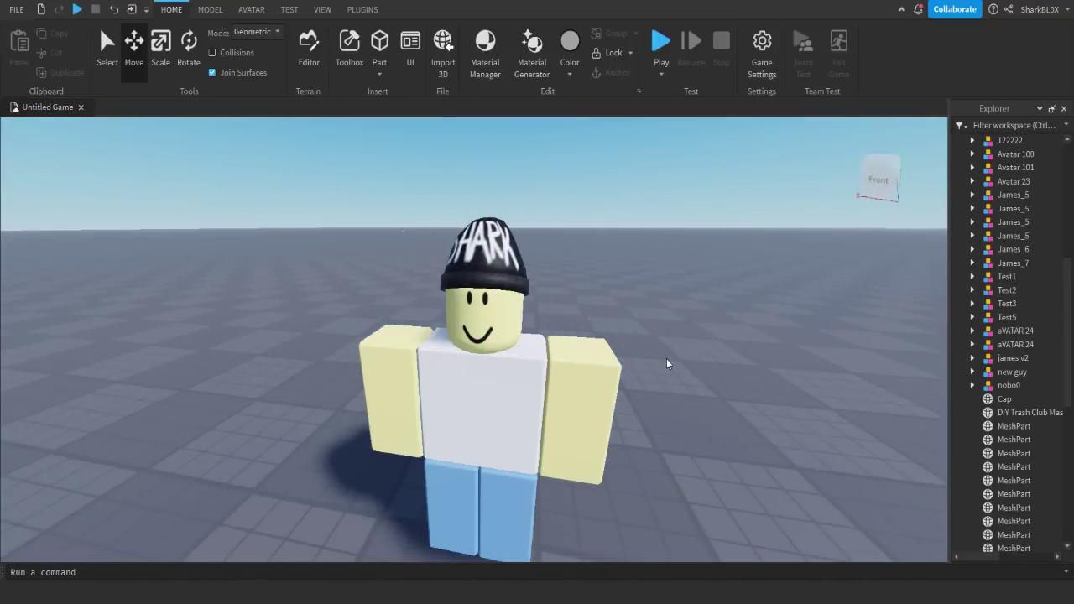
Examine up close and from farther away how the beanie fits on the character's head
scroll(668, 362, "up", 5)
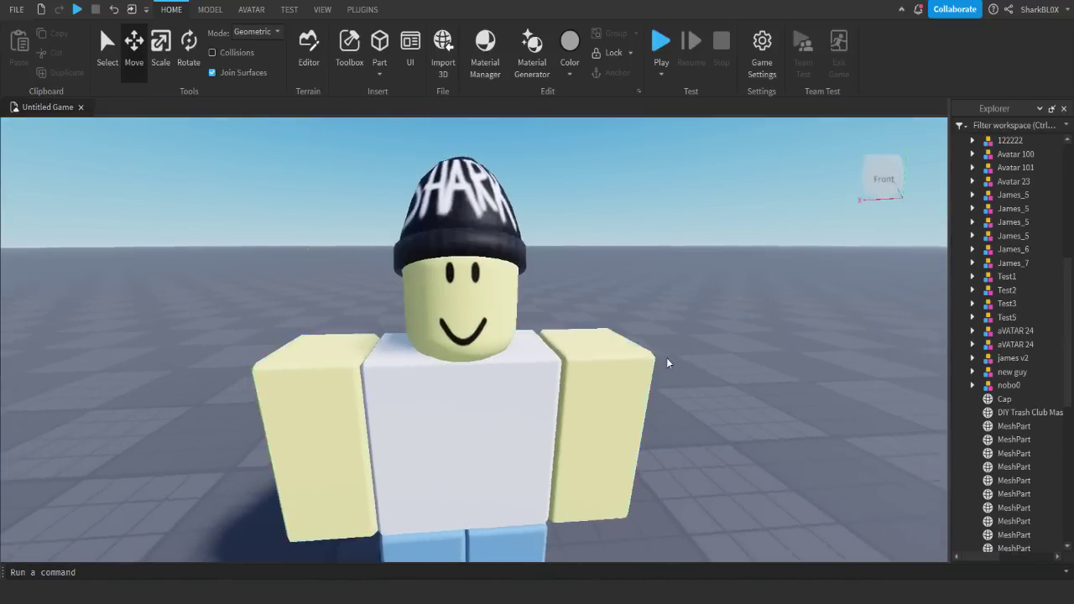
scroll(667, 360, "down", 3)
right_click_drag(667, 359, 667, 359)
scroll(668, 358, "up", 4)
scroll(667, 359, "down", 5)
scroll(712, 375, "up", 5)
scroll(713, 375, "down", 5)
scroll(713, 375, "up", 5)
scroll(713, 375, "down", 5)
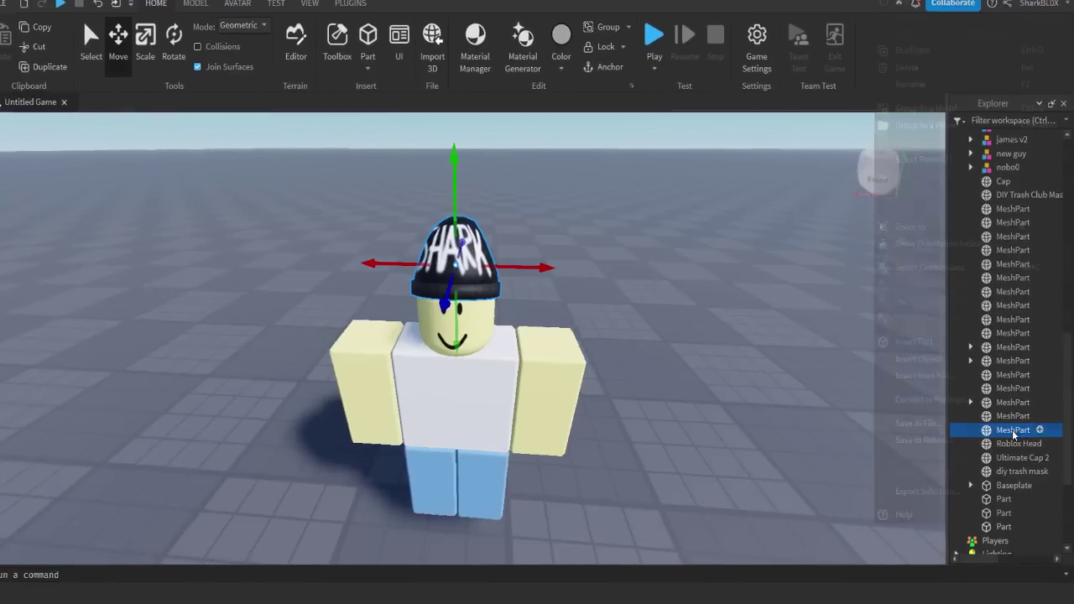
Rename the beanie's MeshPart in the workspace as Beanie1
right_click(1073, 467)
left_click(1043, 67)
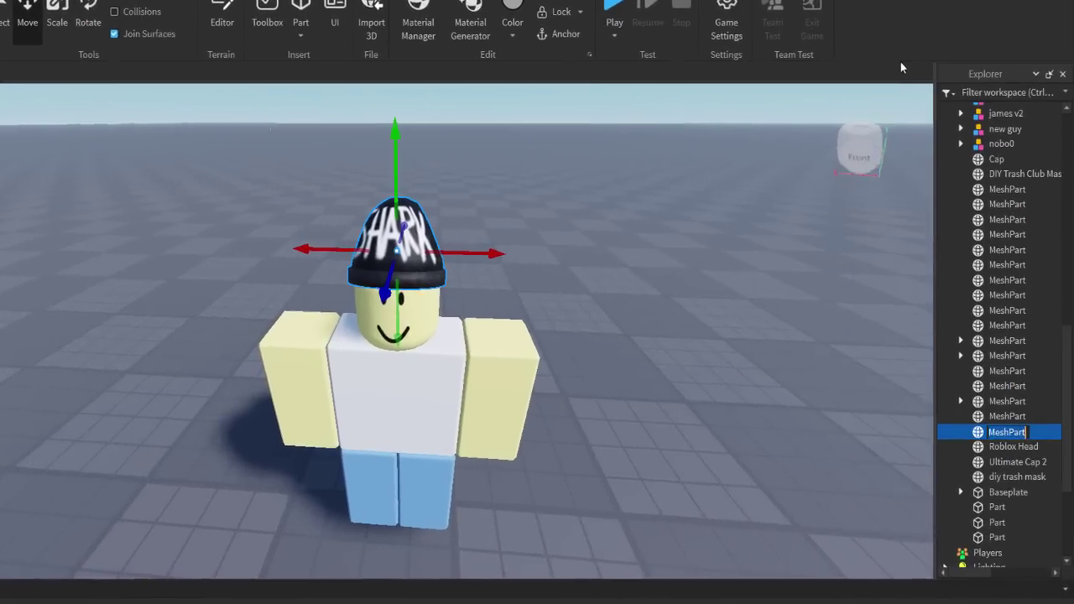
type("Beanie1")
key("Return")
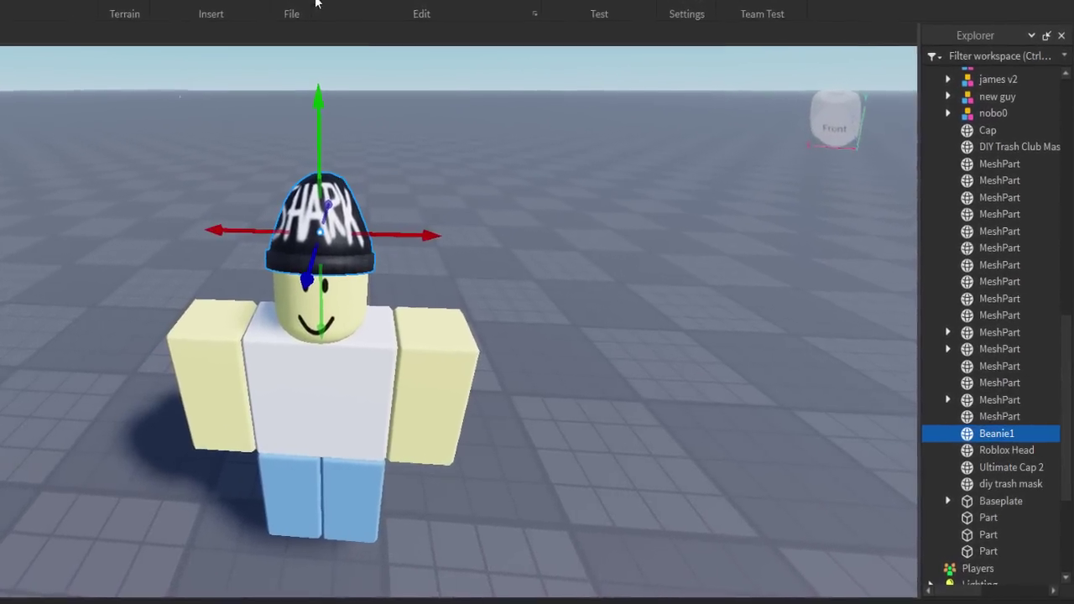
Generate an Accessory with the Asset Creator plugin, using Beanie1 as the part and the 122222 model as the character it aligns to
left_click(480, 0)
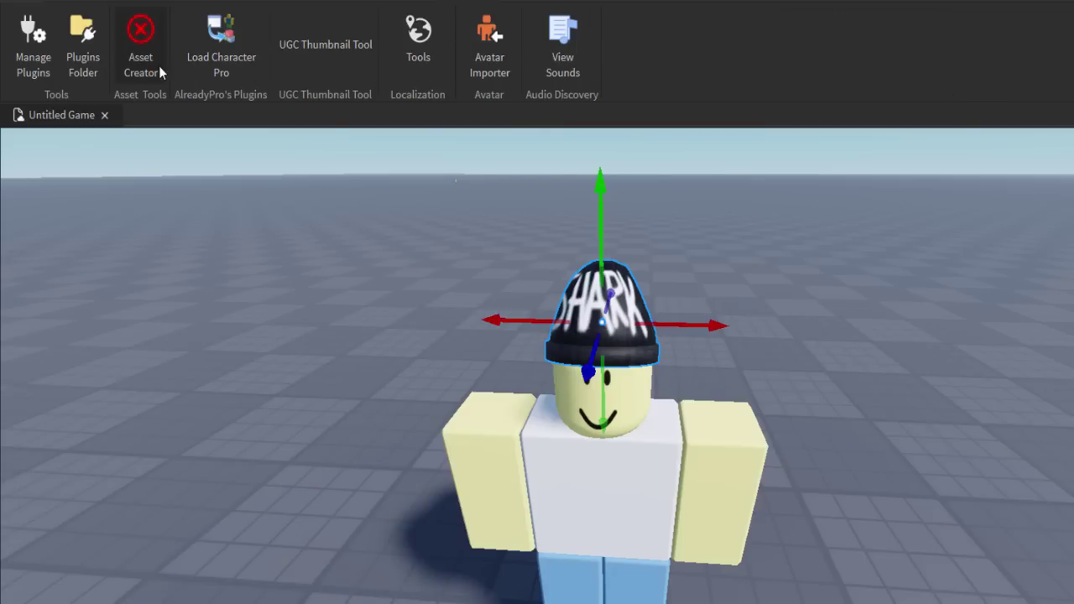
left_click(110, 350)
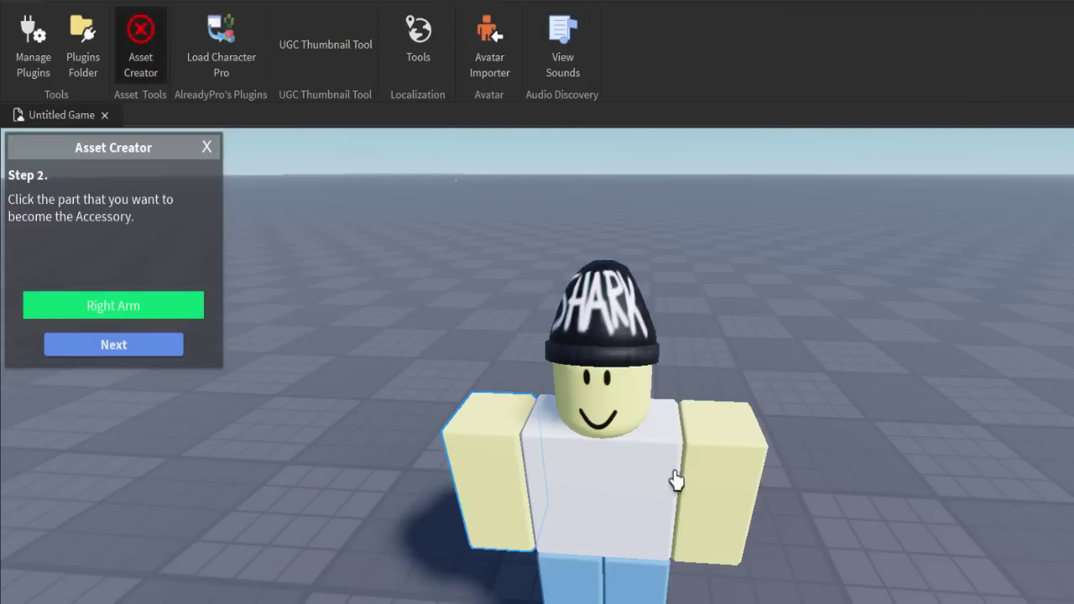
left_click(631, 328)
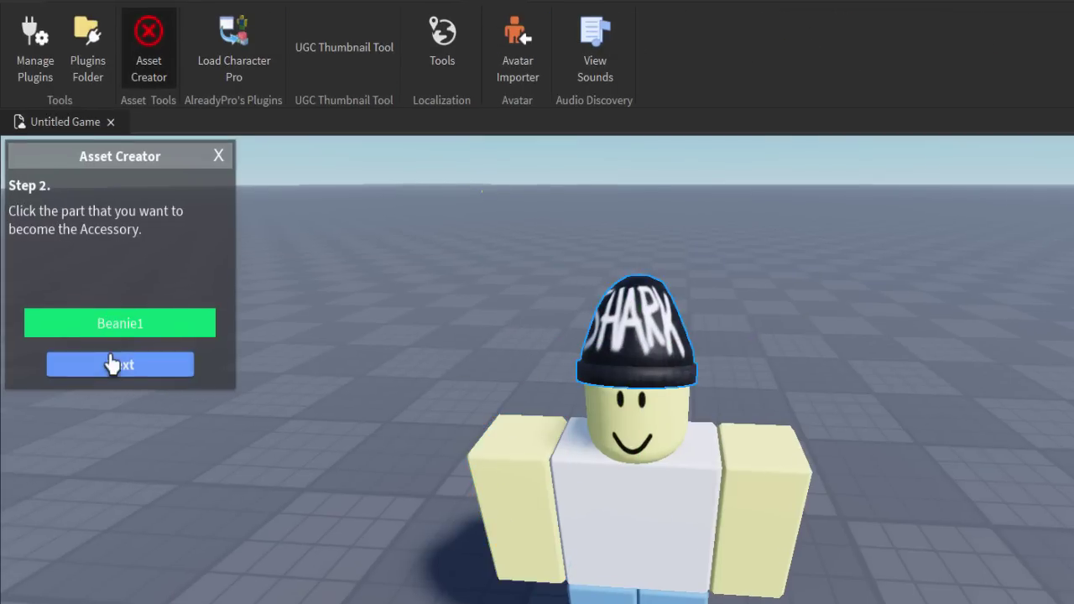
left_click(112, 365)
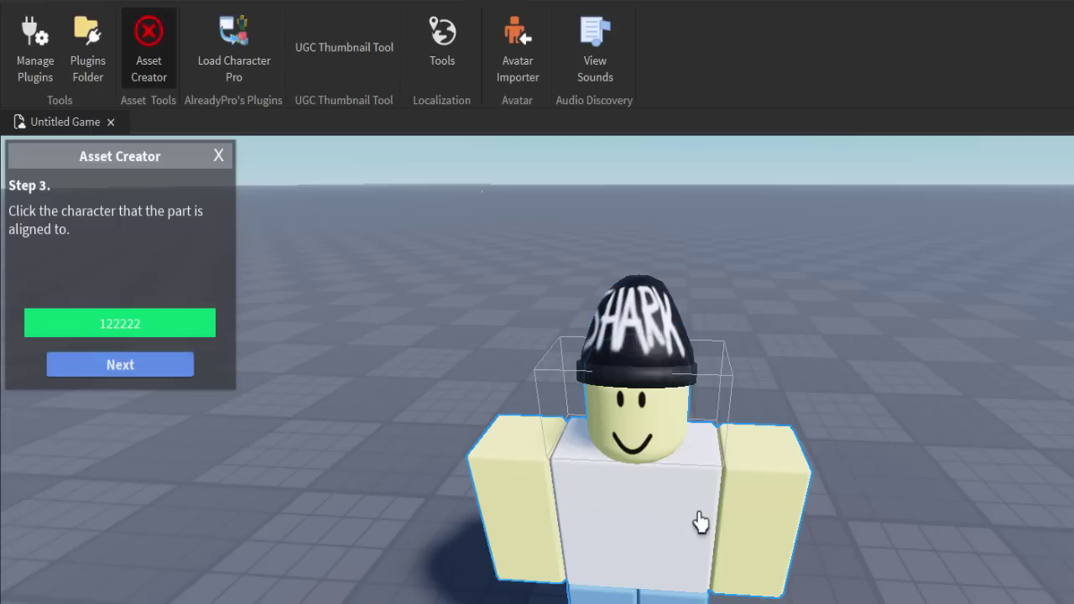
left_click(128, 369)
left_click(132, 371)
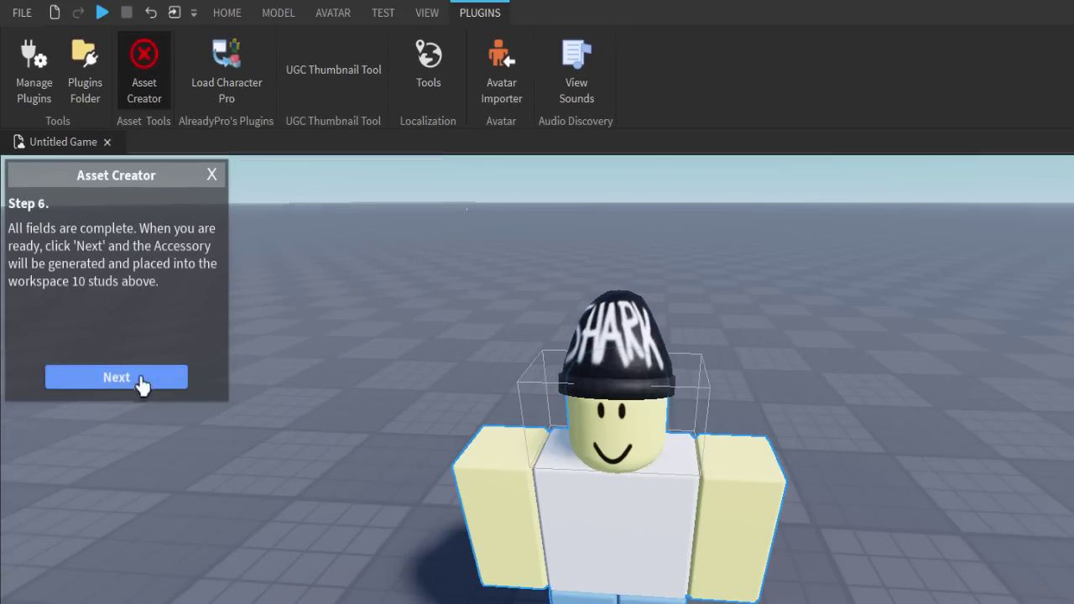
left_click(141, 371)
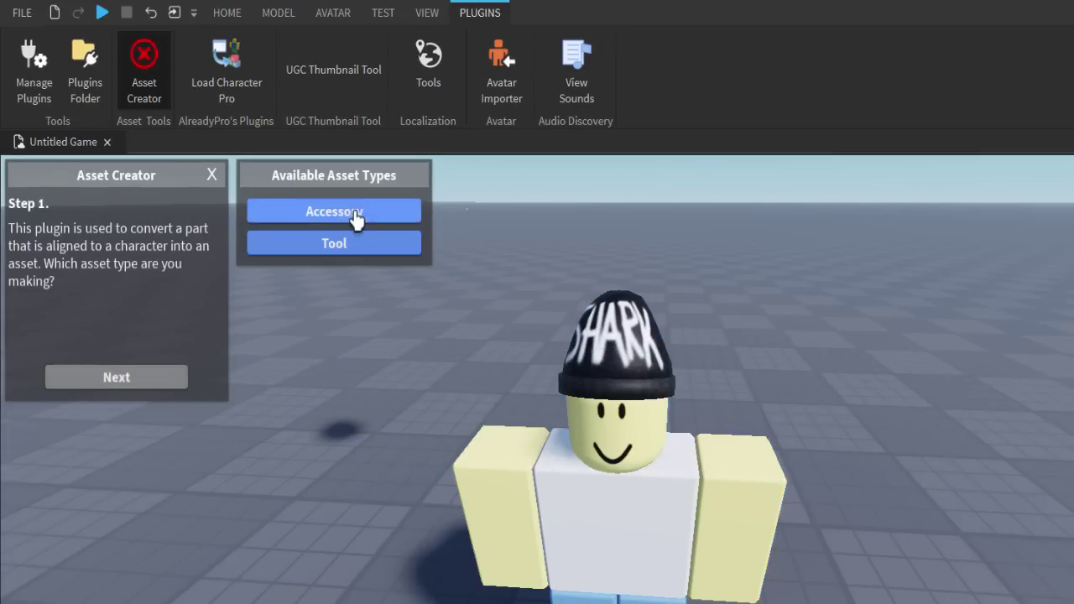
Select the generated beanie accessory and open the UGC Thumbnail Tool for it
left_click(156, 388)
right_click_drag(543, 292, 544, 294)
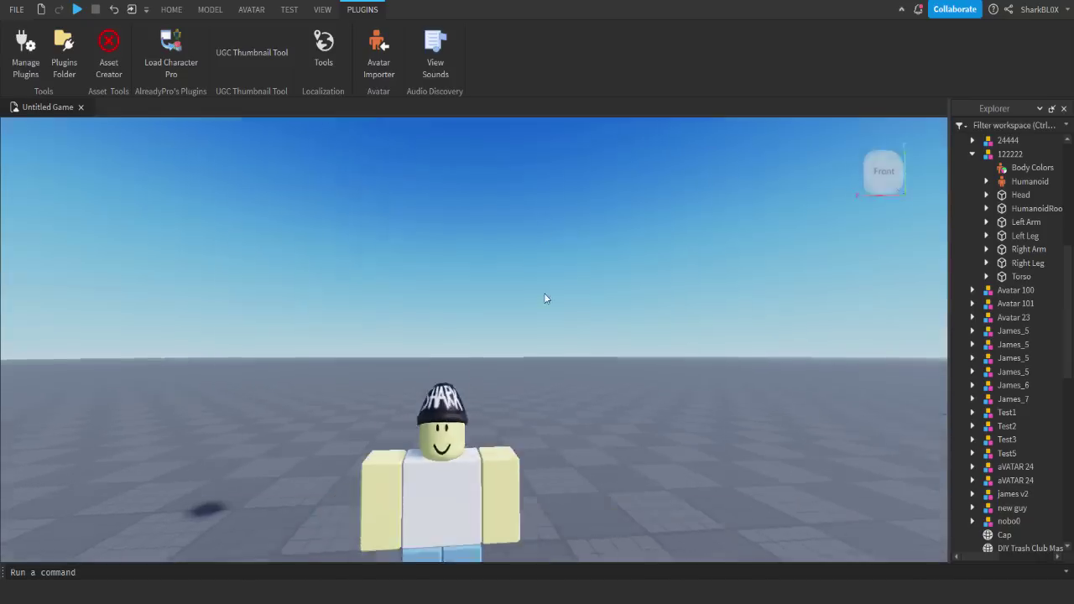
key("w")
key("s")
key("w")
key("f")
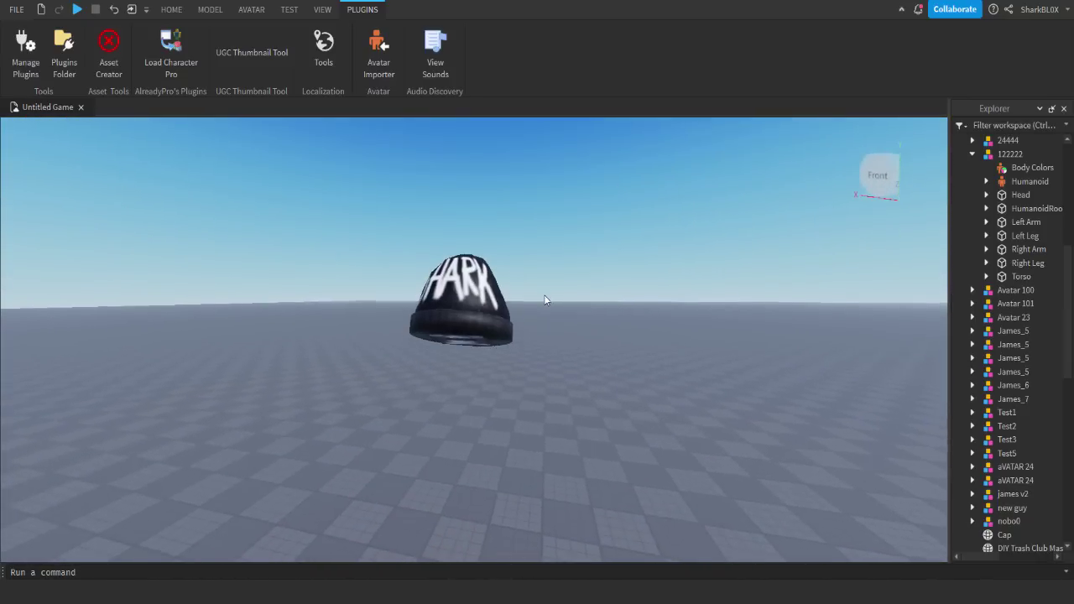
left_click(511, 335)
left_click(281, 60)
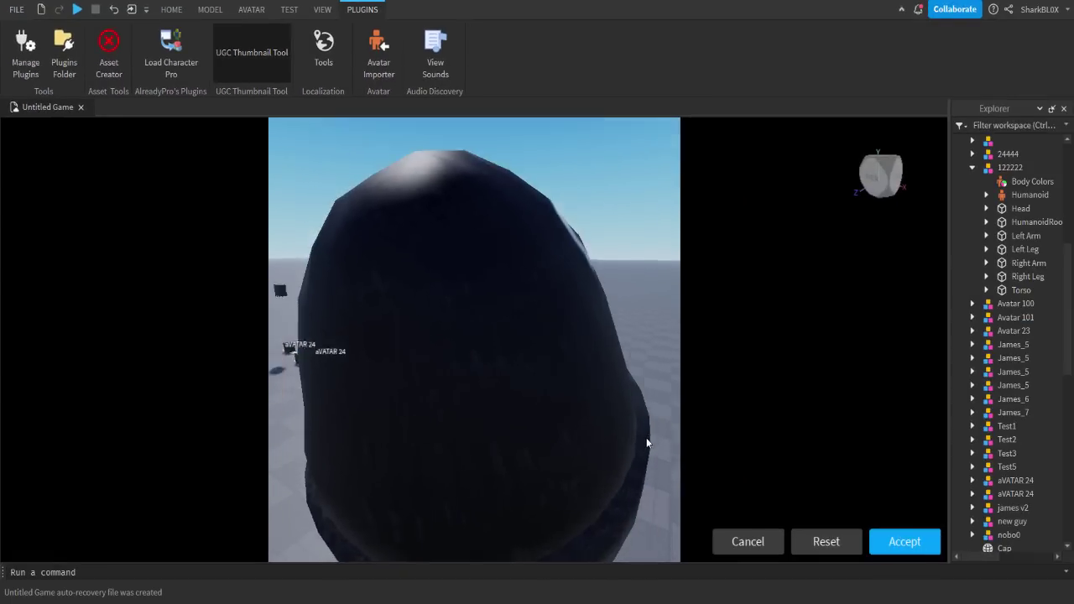
Frame the thumbnail from underneath the beanie so the hidden picture plane fills the square, and accept the view
right_click_drag(646, 438, 647, 437)
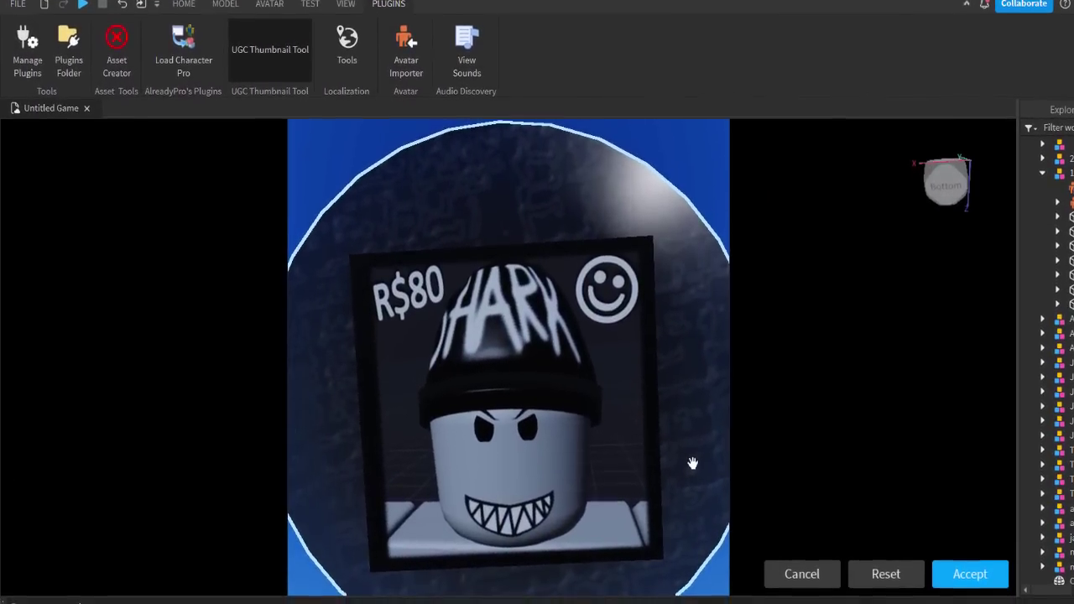
scroll(694, 468, "up", 3)
scroll(693, 468, "down", 5)
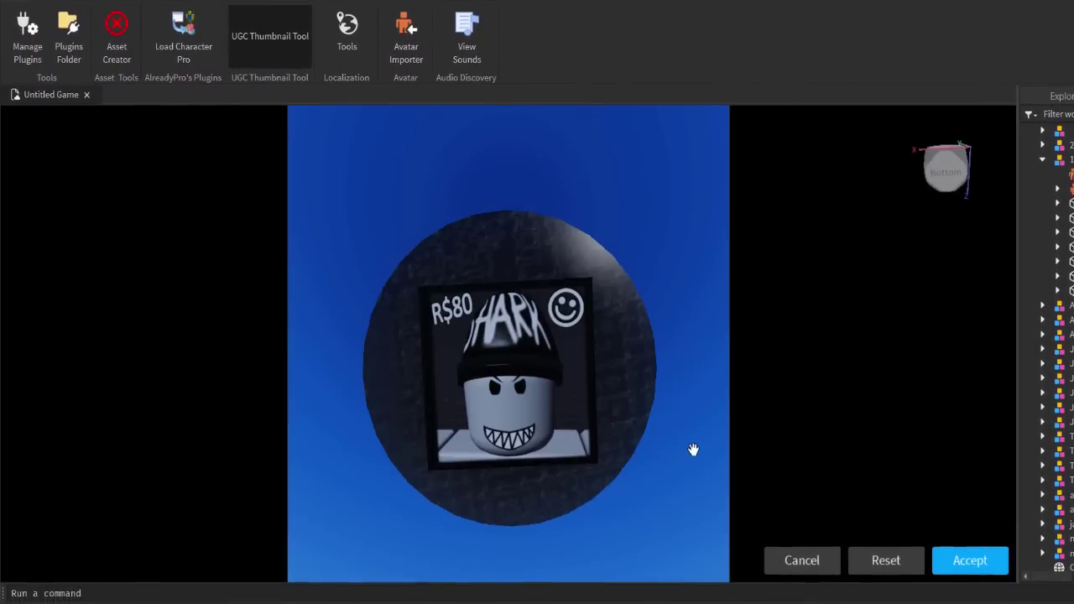
scroll(693, 449, "up", 5)
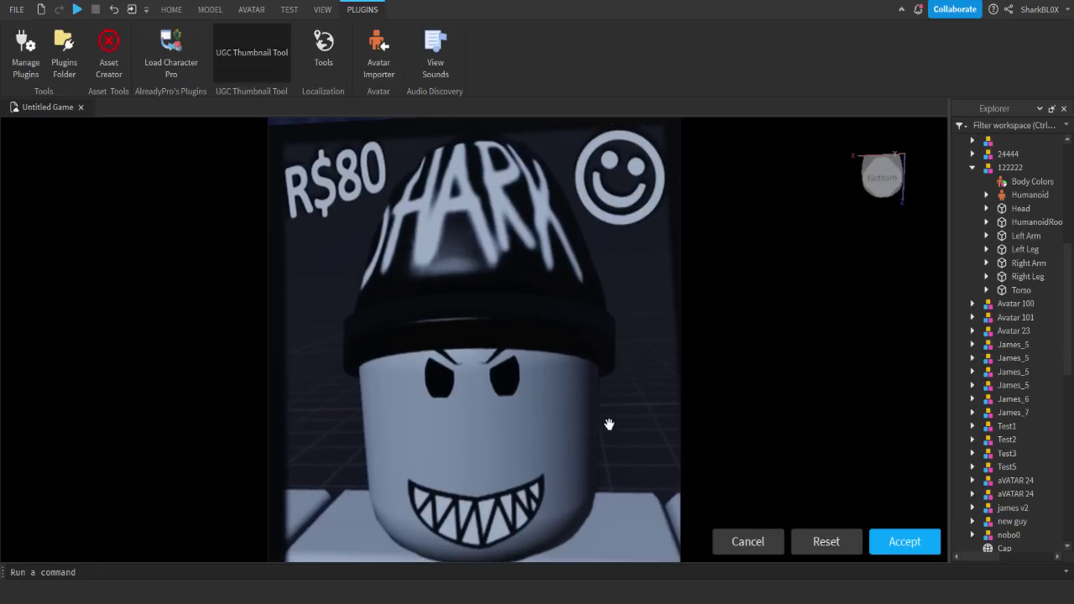
right_click_drag(622, 434, 622, 433)
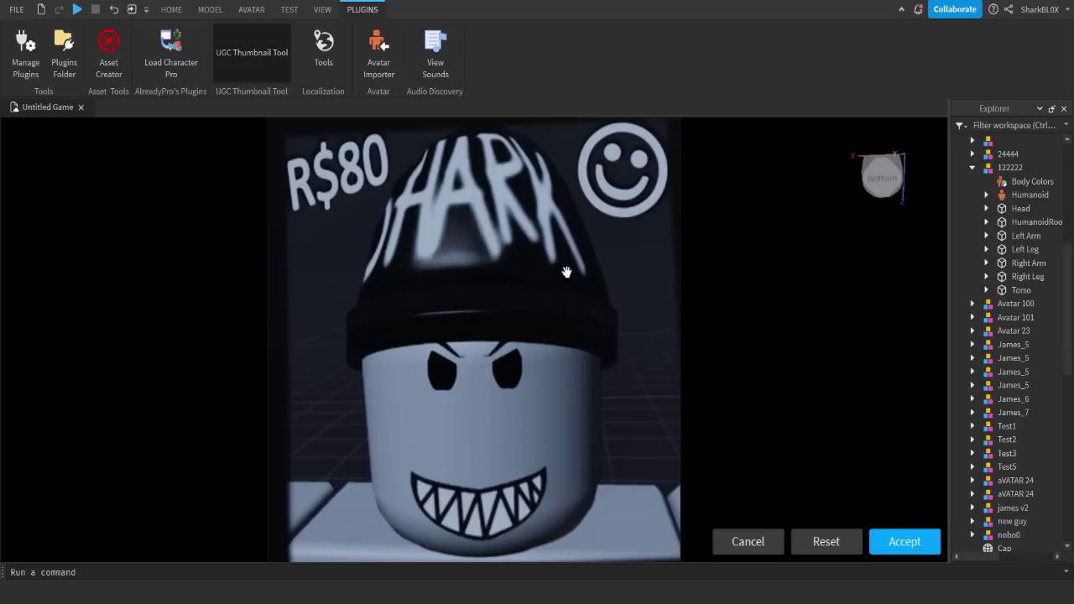
left_click(904, 541)
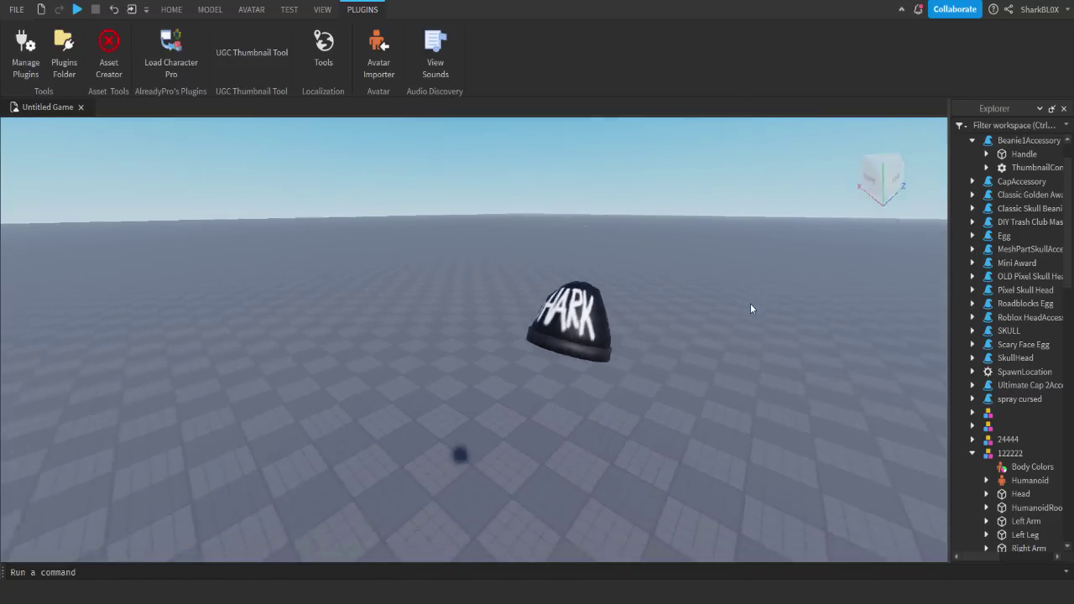
key("s")
right_click_drag(751, 304, 750, 303)
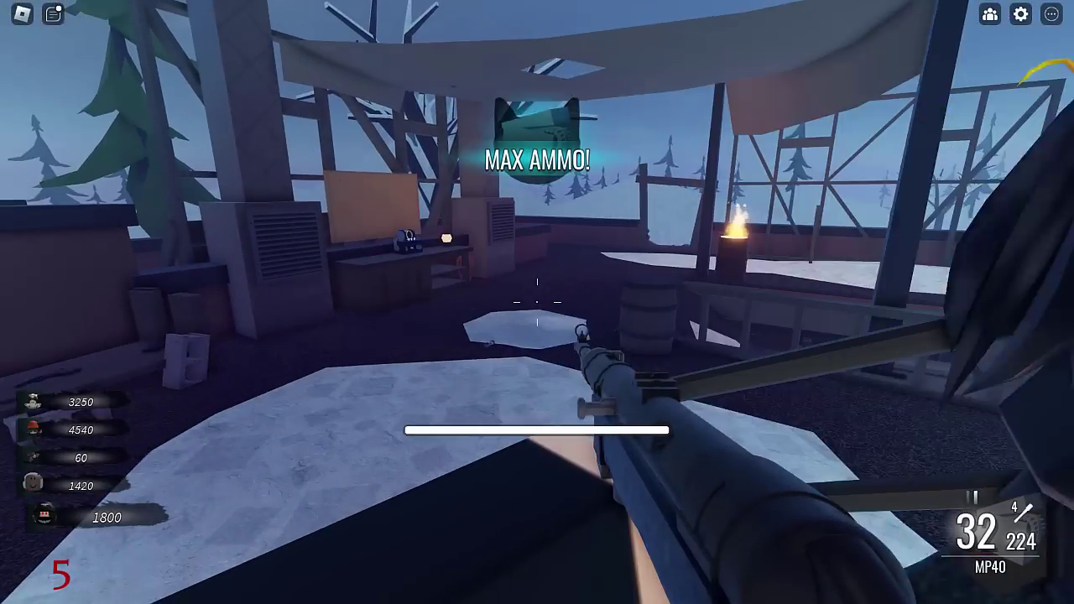
key("w")
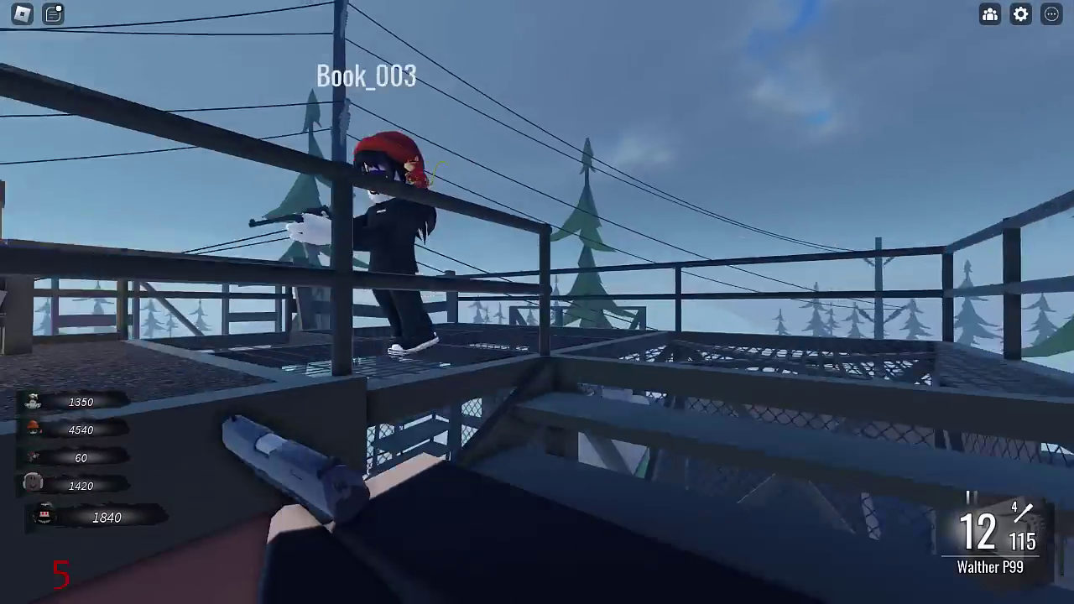
key("w")
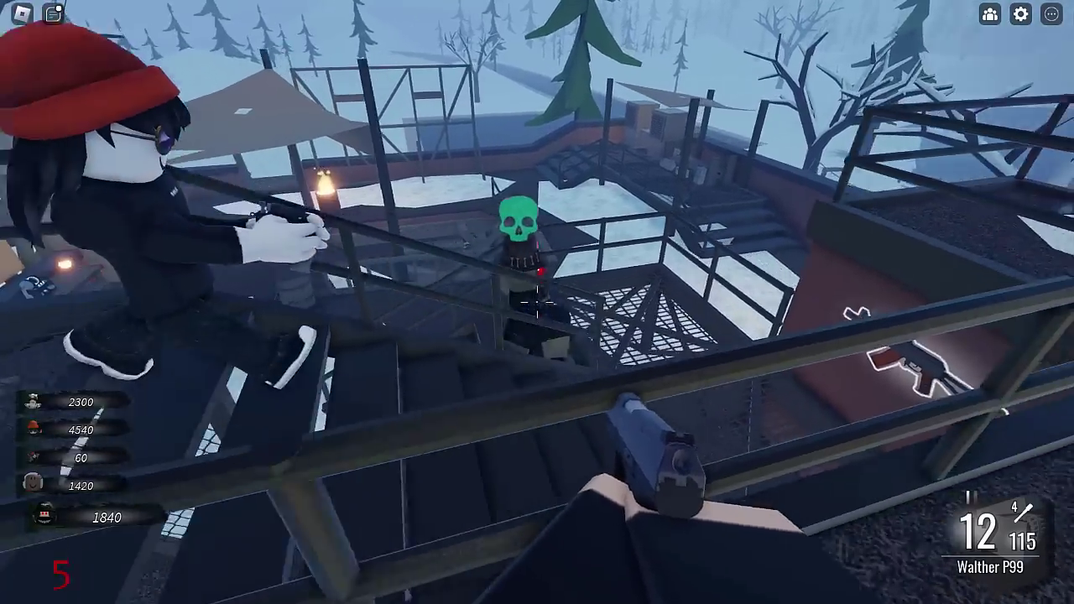
left_click(537, 302)
left_click(537, 302)
left_click(537, 302)
left_click(537, 302)
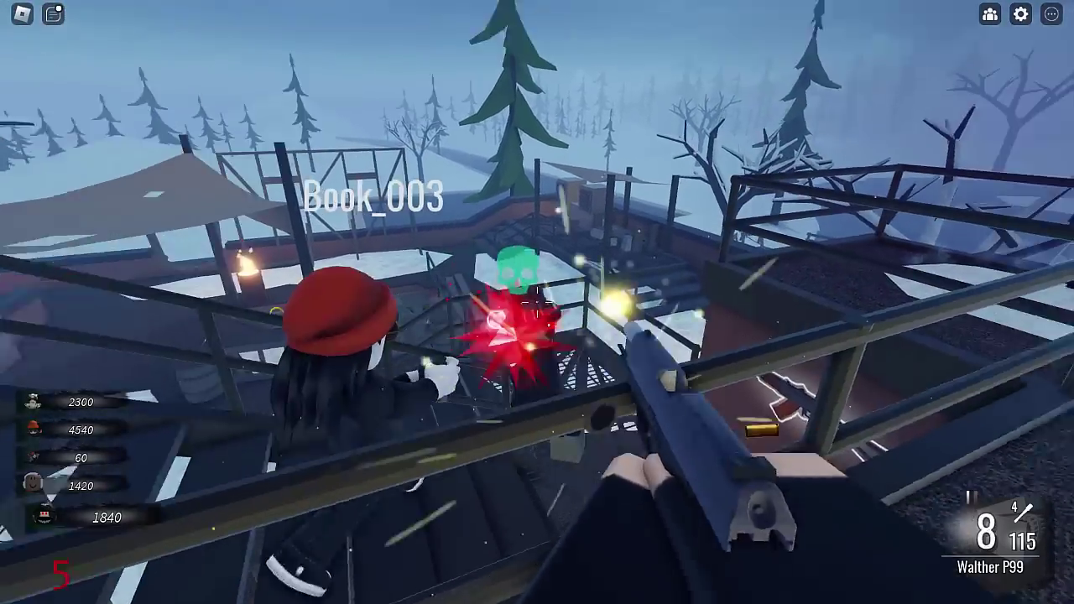